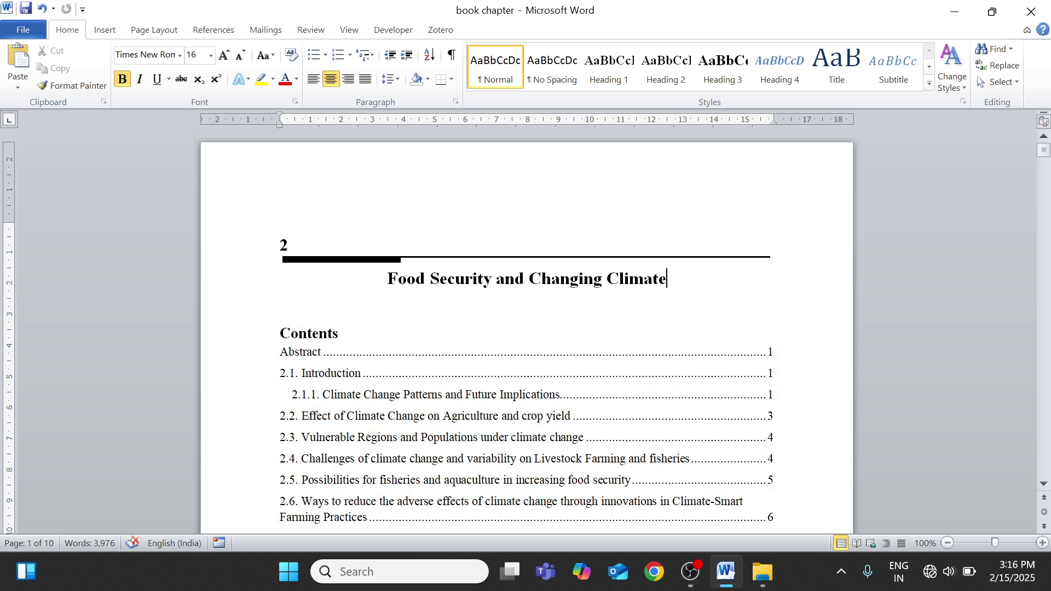
# Review the chapter's title page, its table of contents and the abstract page that follows
pyautogui.scroll(-8, 525, 328)
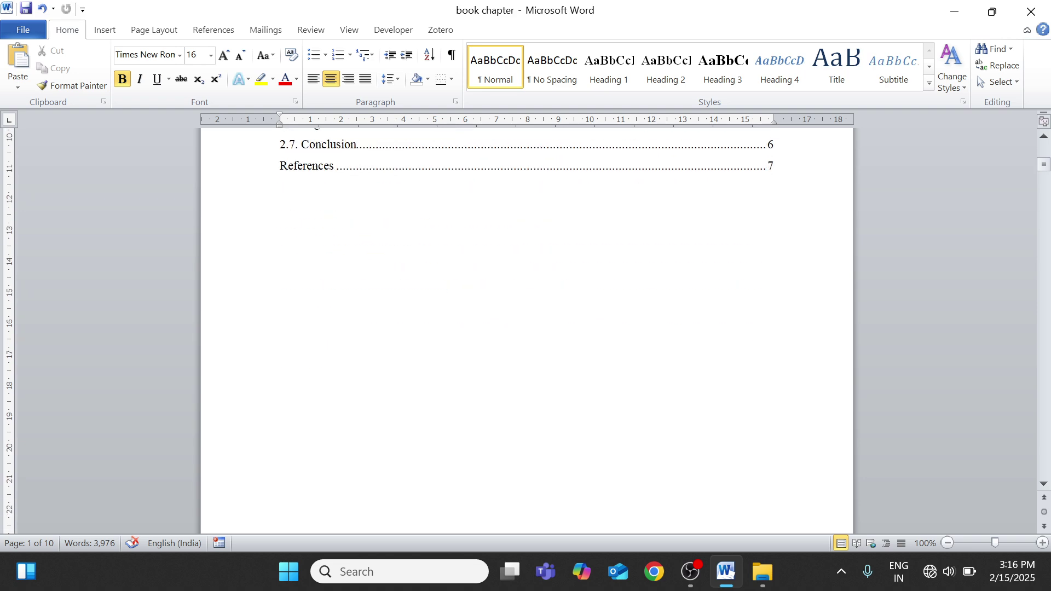
pyautogui.scroll(8, 525, 328)
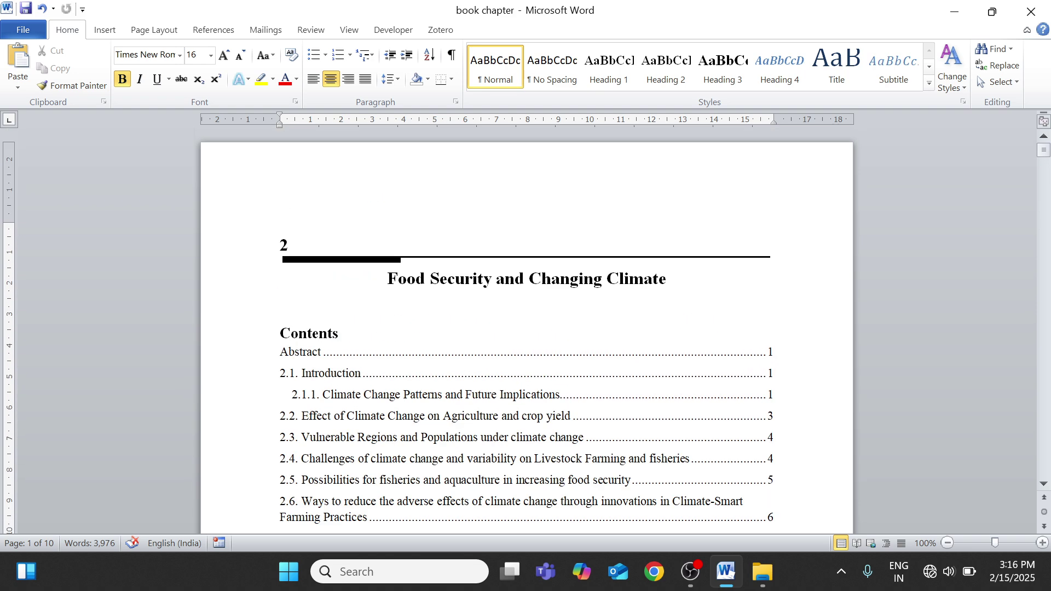
pyautogui.scroll(-1, 525, 328)
pyautogui.press('Down')
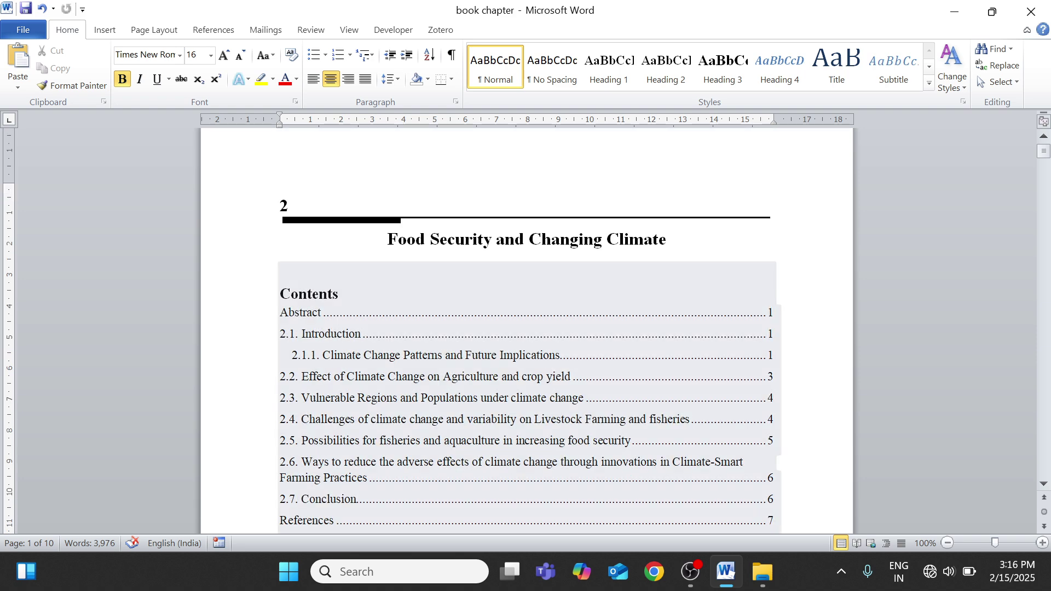
pyautogui.press('Down')
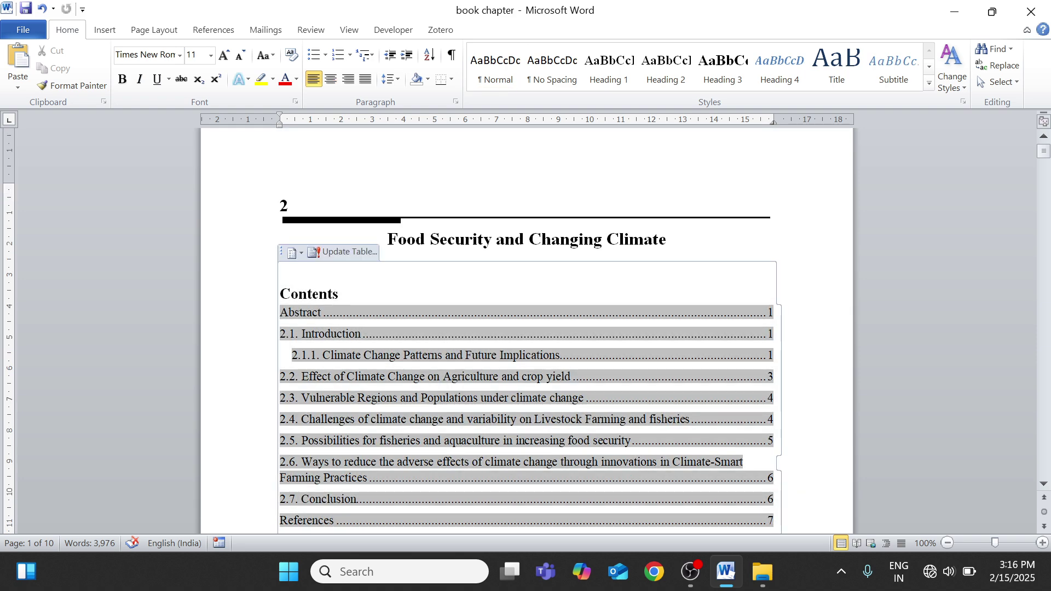
pyautogui.scroll(-15, 525, 329)
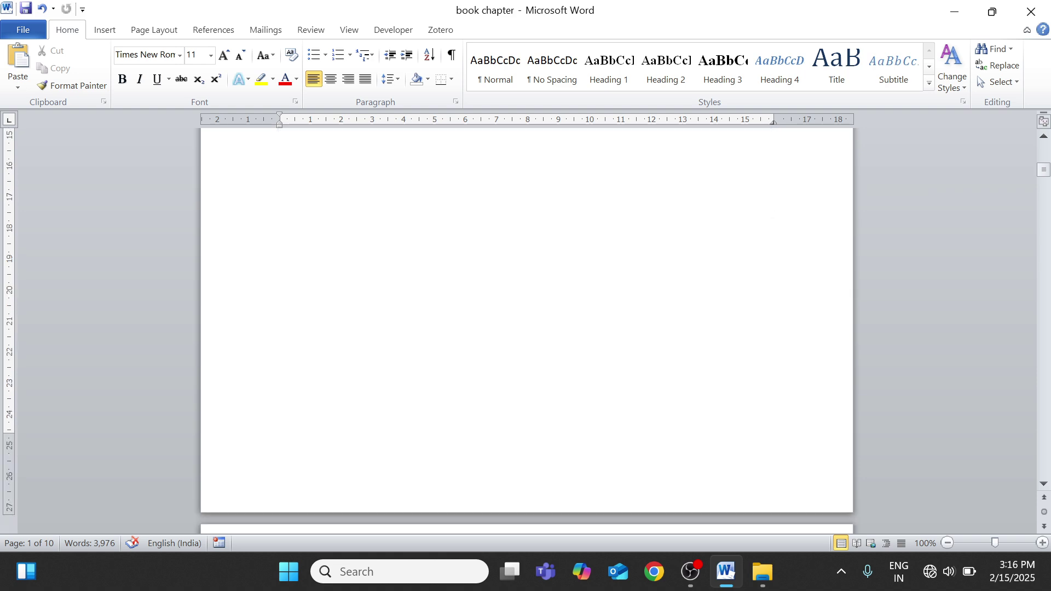
pyautogui.press('Down')
pyautogui.press('Down')
pyautogui.press('Down')
pyautogui.press('Down')
pyautogui.press('Down')
pyautogui.press('Down')
pyautogui.press('Down')
pyautogui.press('Down')
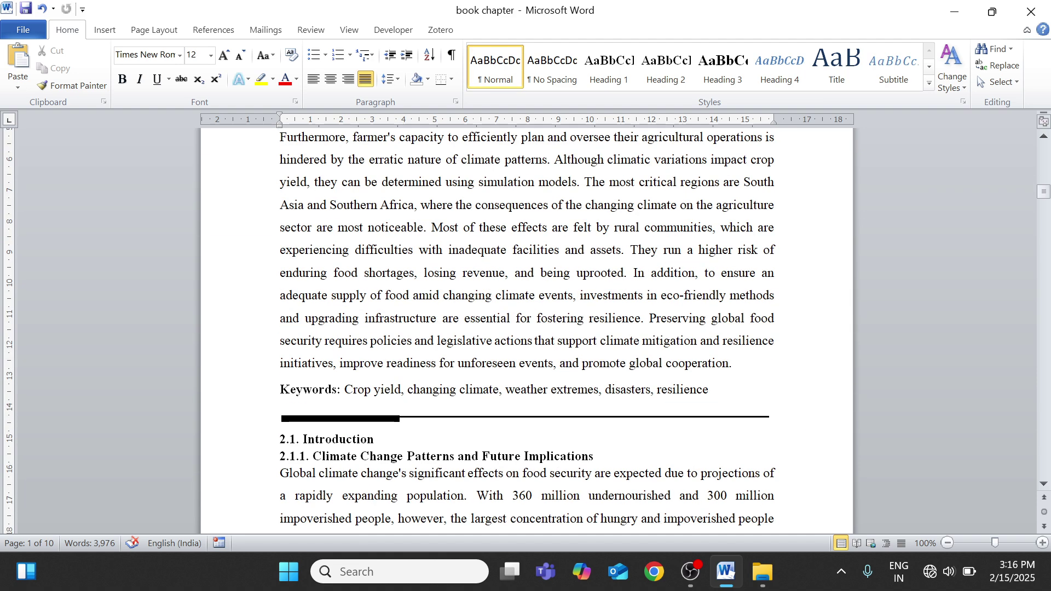
# Check the heading styles applied to "2.1. Introduction" and "2.1.1. Climate Change Patterns and Future Implications"
pyautogui.click(340, 282)
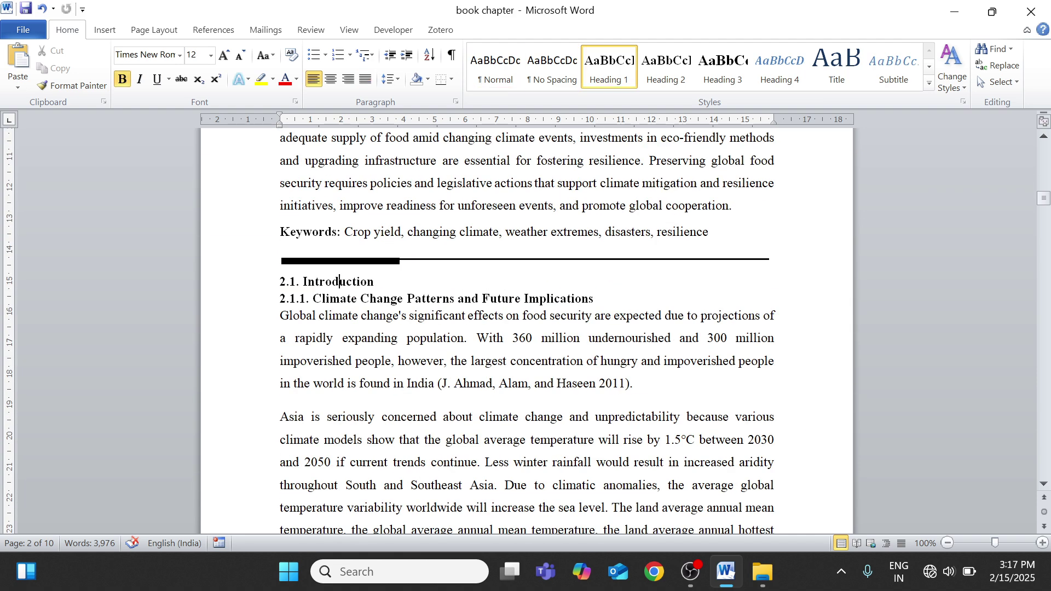
pyautogui.hotkey('ctrl', 'shift', 'Left')
pyautogui.hotkey('ctrl', 'shift', 'Left')
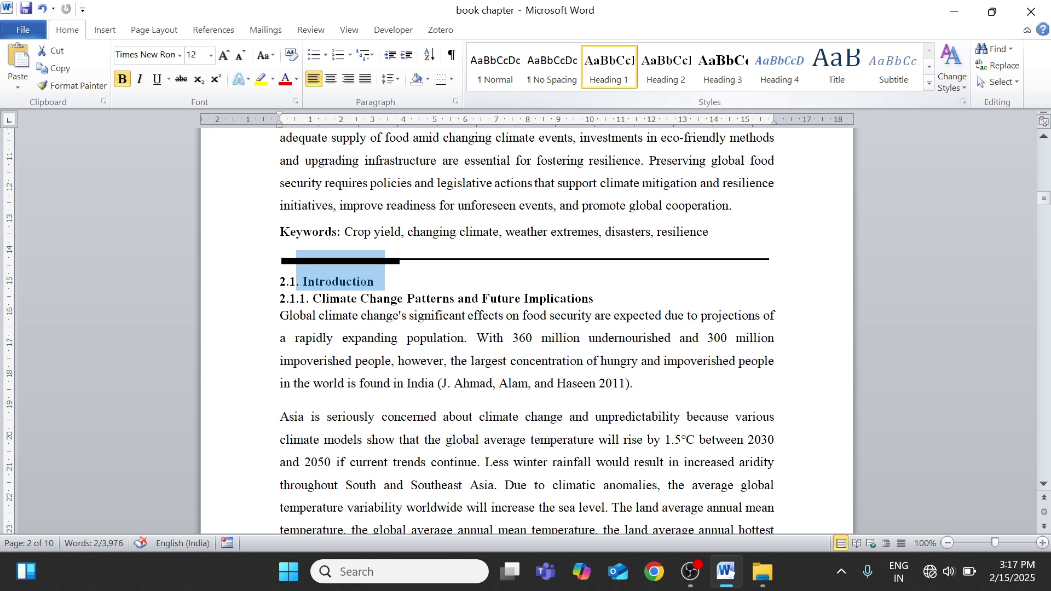
pyautogui.click(481, 298)
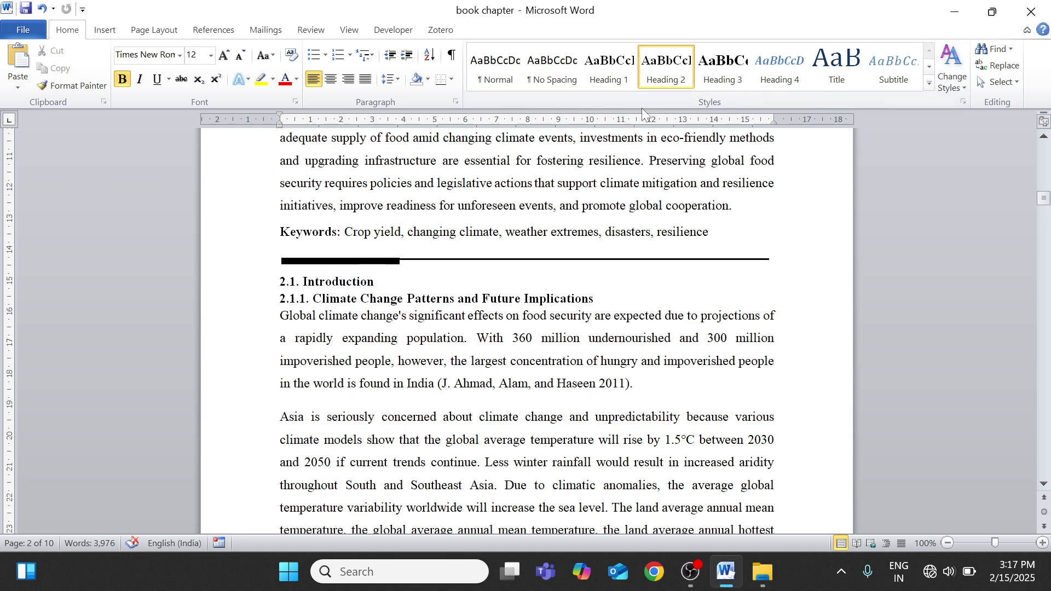
# Return to the chapter's table of contents and examine its entries with the reference tools displayed
pyautogui.press('Up')
pyautogui.press('Up')
pyautogui.press('Up')
pyautogui.press('Up')
pyautogui.press('Up')
pyautogui.press('Up')
pyautogui.press('Up')
pyautogui.press('Up')
pyautogui.press('Up')
pyautogui.press('Up')
pyautogui.press('Up')
pyautogui.press('Up')
pyautogui.press('Up')
pyautogui.press('Up')
pyautogui.press('Up')
pyautogui.press('Up')
pyautogui.press('Up')
pyautogui.press('Up')
pyautogui.press('Up')
pyautogui.press('Up')
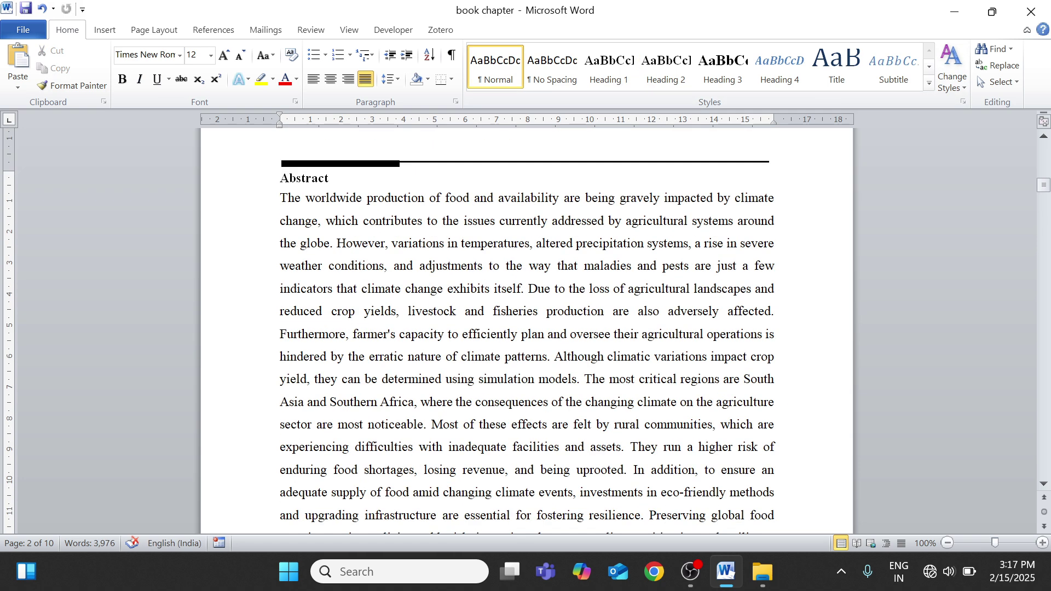
pyautogui.press('Up')
pyautogui.press('Up')
pyautogui.press('Up')
pyautogui.press('Up')
pyautogui.press('Up')
pyautogui.press('Up')
pyautogui.press('Up')
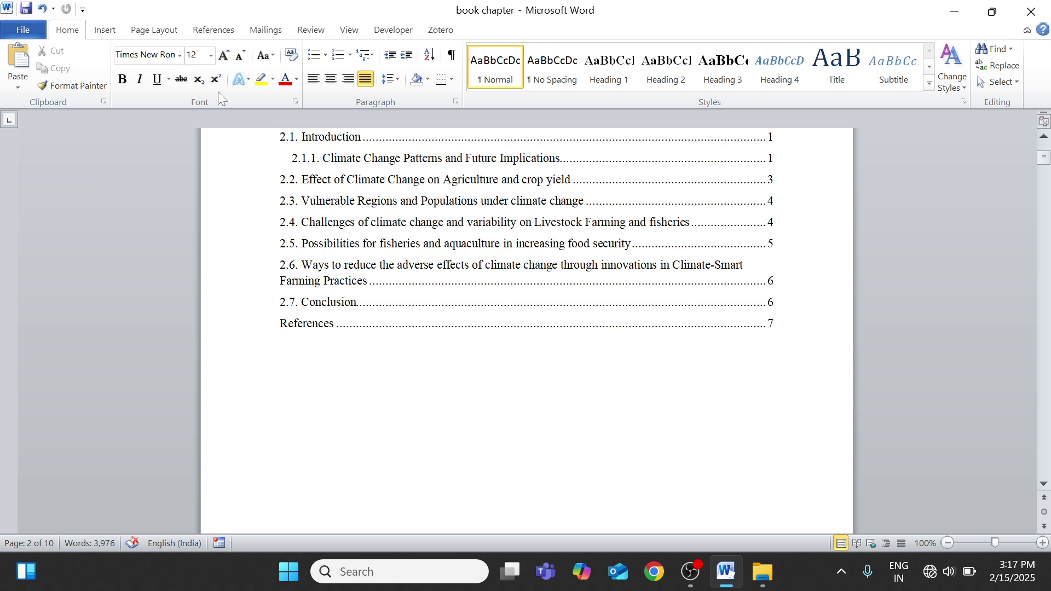
pyautogui.click(159, 30)
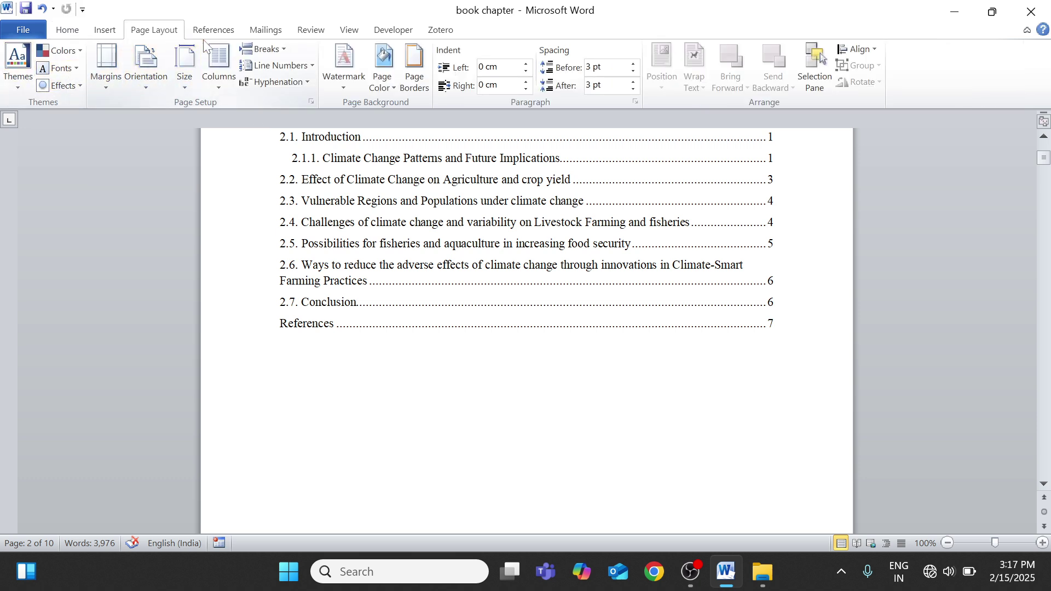
pyautogui.click(213, 30)
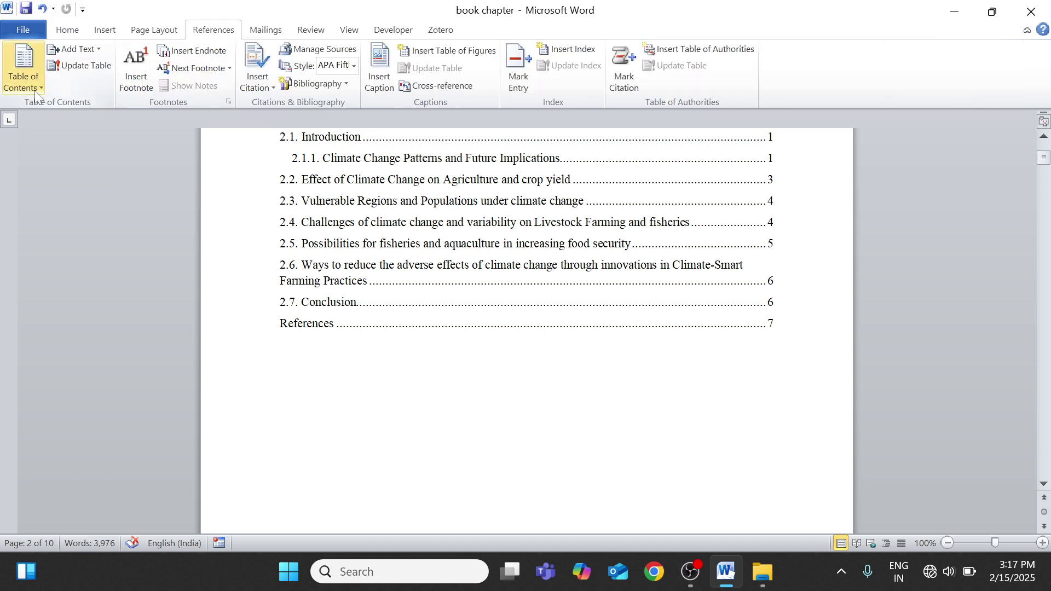
pyautogui.press('Up')
pyautogui.press('Up')
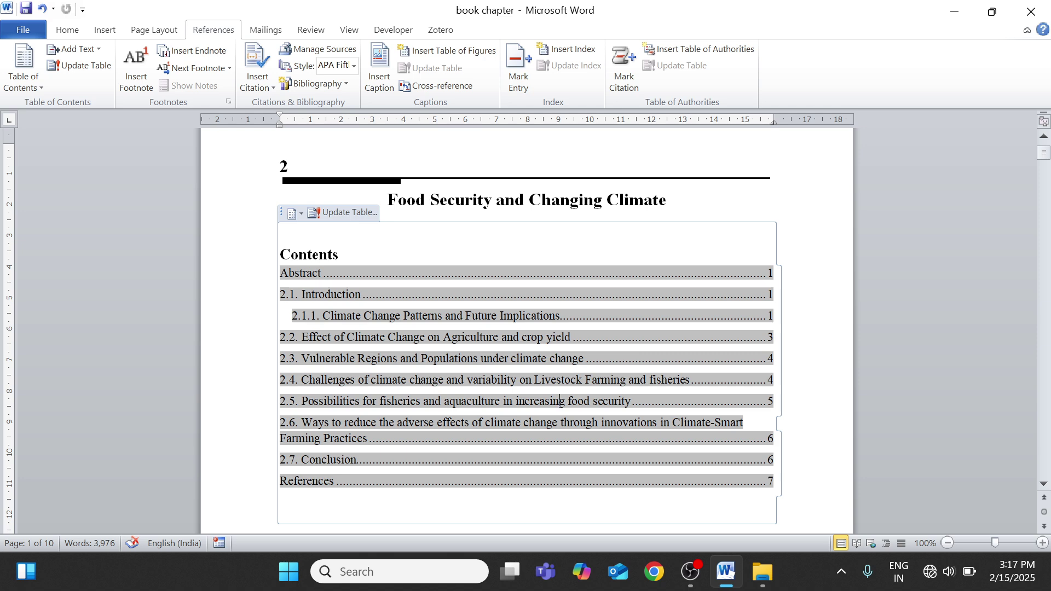
pyautogui.click(694, 208)
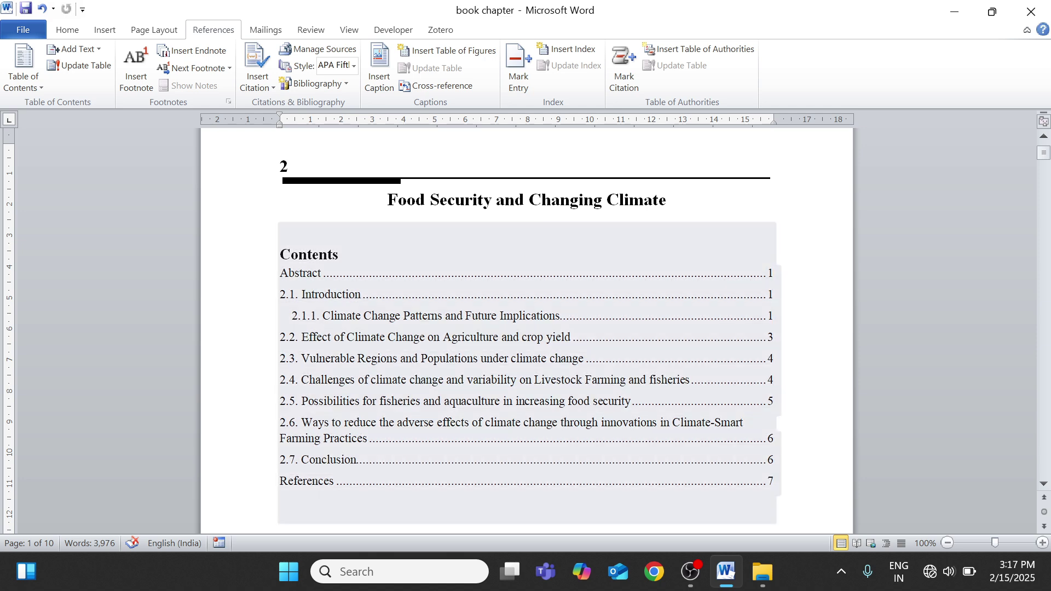
# Look through the chapter from the table of contents past the abstract to section 2.1.1
pyautogui.press('Down')
pyautogui.press('Down')
pyautogui.press('Down')
pyautogui.press('Down')
pyautogui.press('Down')
pyautogui.press('Down')
pyautogui.press('Down')
pyautogui.press('Down')
pyautogui.press('Down')
pyautogui.press('Down')
pyautogui.press('Down')
pyautogui.press('Down')
pyautogui.press('Down')
pyautogui.press('Down')
pyautogui.press('Down')
pyautogui.press('Down')
pyautogui.press('Down')
pyautogui.press('Down')
pyautogui.press('Down')
pyautogui.press('Down')
pyautogui.scroll(-3, 526, 331)
pyautogui.scroll(9, 526, 330)
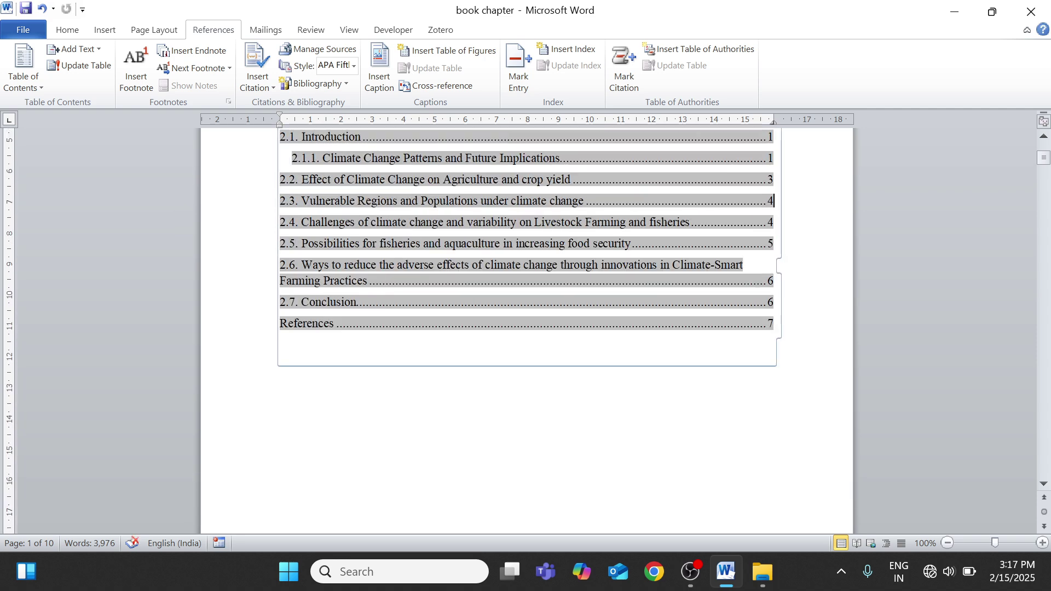
pyautogui.scroll(-10, 728, 367)
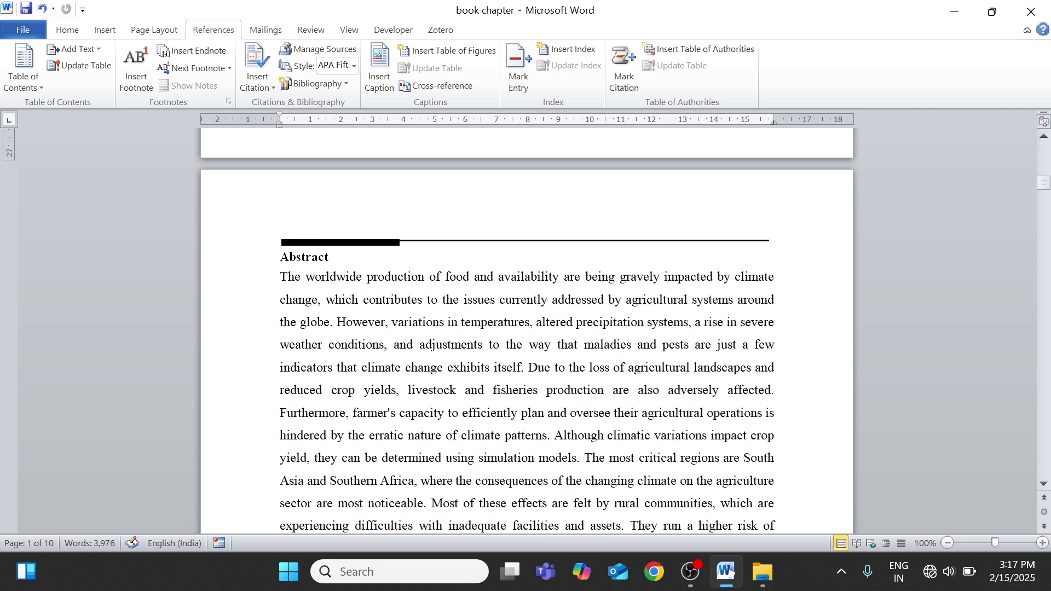
pyautogui.scroll(-8, 727, 367)
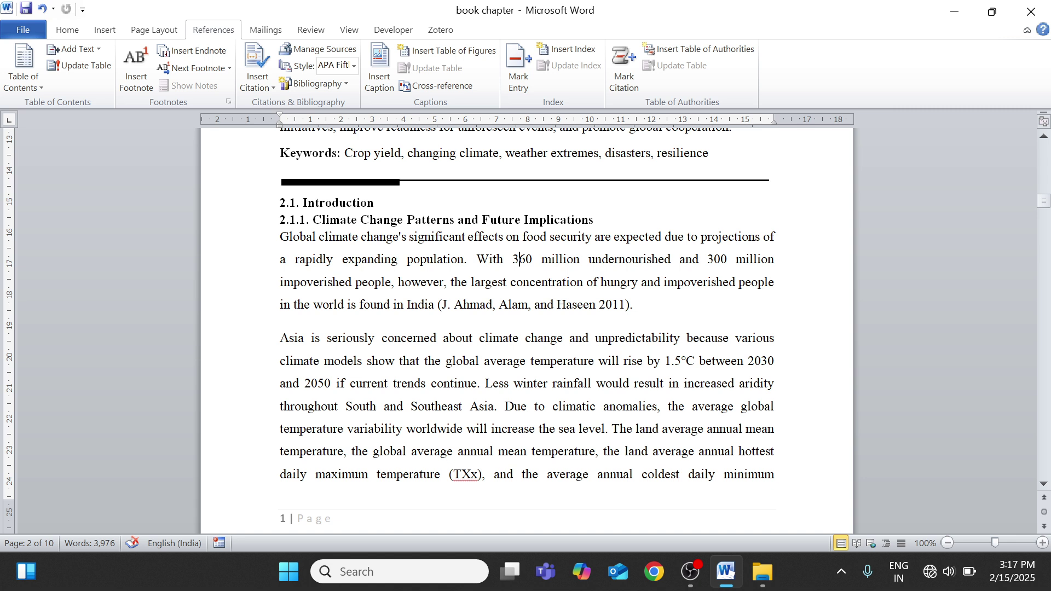
# Select "Global climate change" at the start of the section 2.1.1 text and start marking it as an index entry
pyautogui.hotkey('ctrl', 'shift', 'Right')
pyautogui.hotkey('ctrl', 'shift', 'Right')
pyautogui.hotkey('ctrl', 'shift', 'Right')
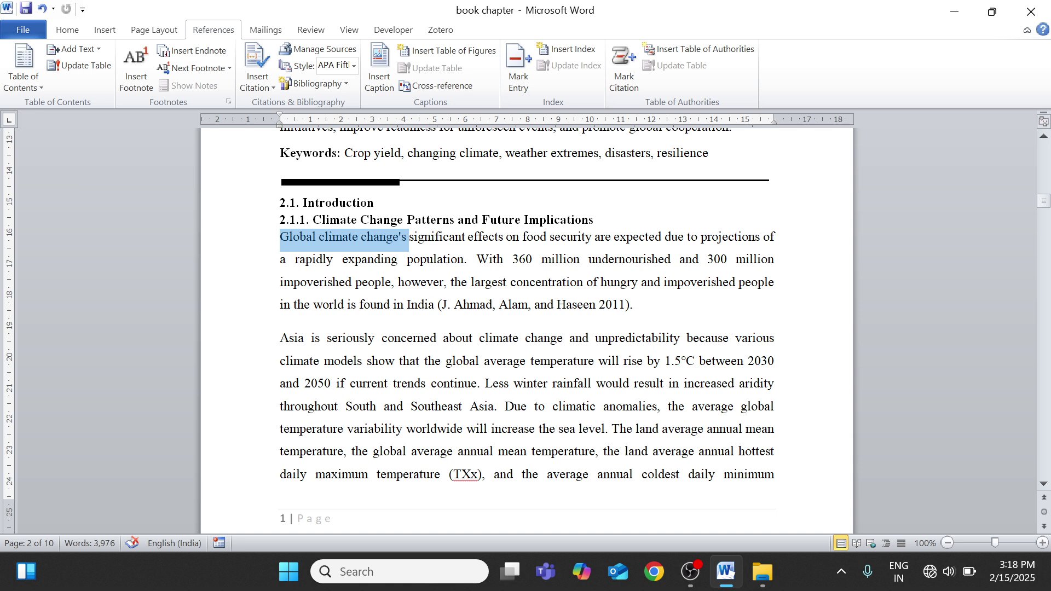
pyautogui.hotkey('shift', 'Left')
pyautogui.hotkey('shift', 'Left')
pyautogui.hotkey('shift', 'Left')
pyautogui.hotkey('shift', 'Left')
pyautogui.hotkey('shift', 'Right')
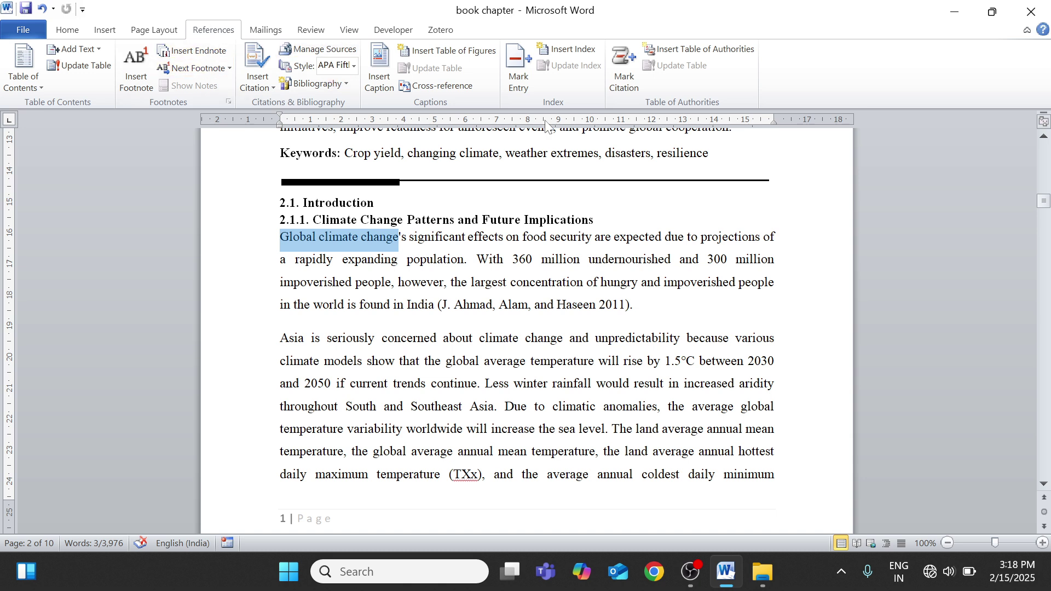
pyautogui.click(517, 83)
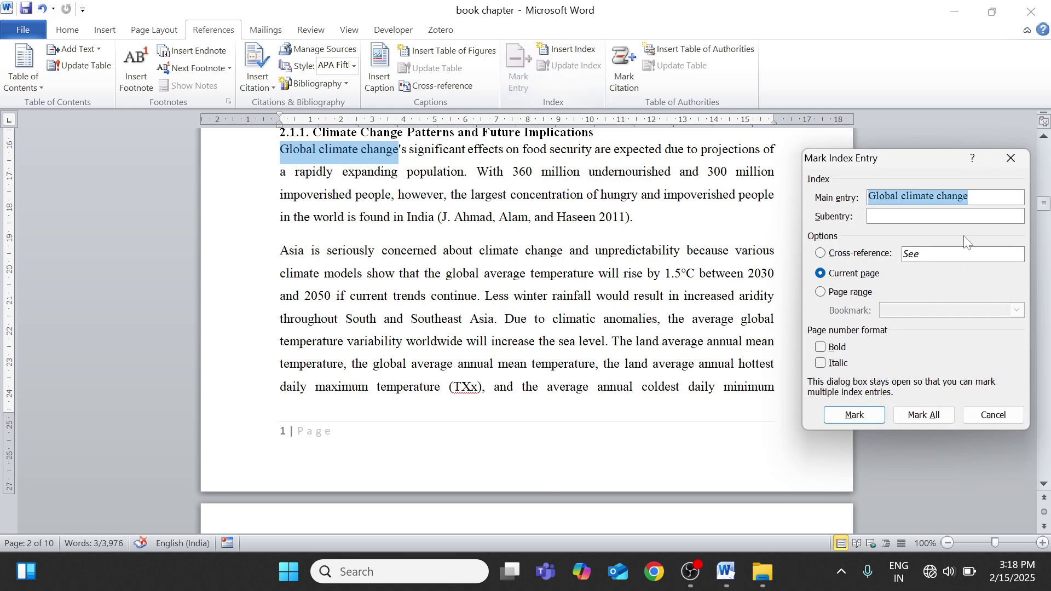
# Move the text "Global climate change" from the index entry's main entry to its subentry
pyautogui.click(971, 197)
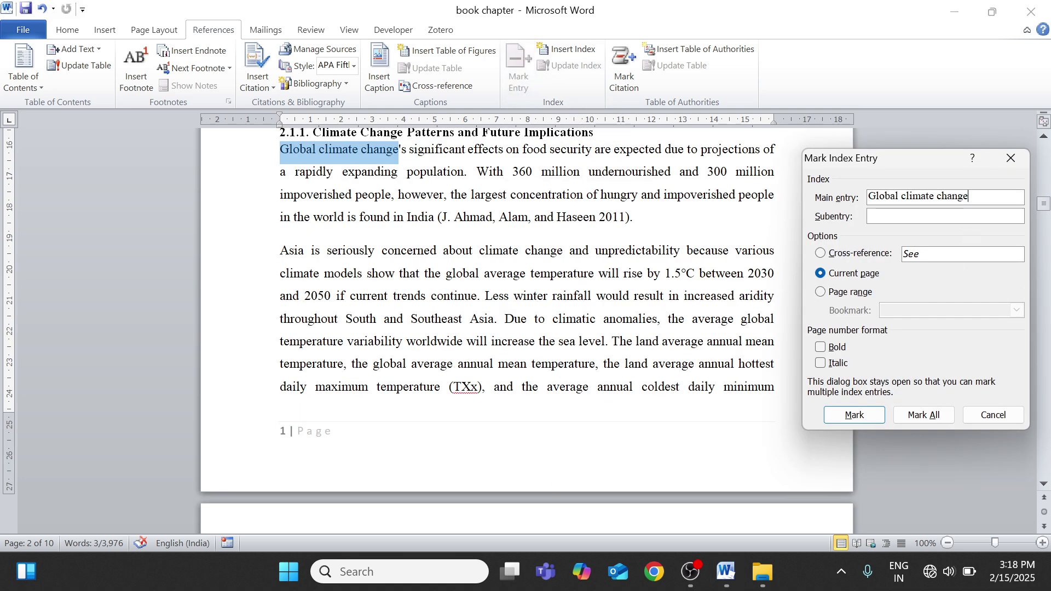
pyautogui.moveTo(971, 197); pyautogui.dragTo(864, 200)
pyautogui.hotkey('ctrl', 'c')
pyautogui.press('BackSpace')
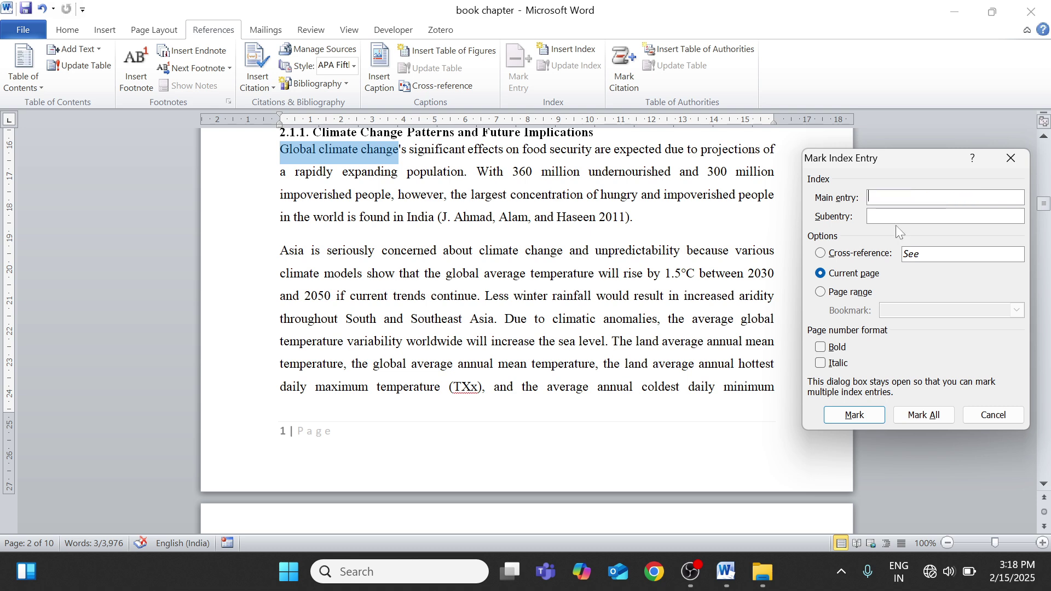
pyautogui.hotkey('ctrl', 'v')
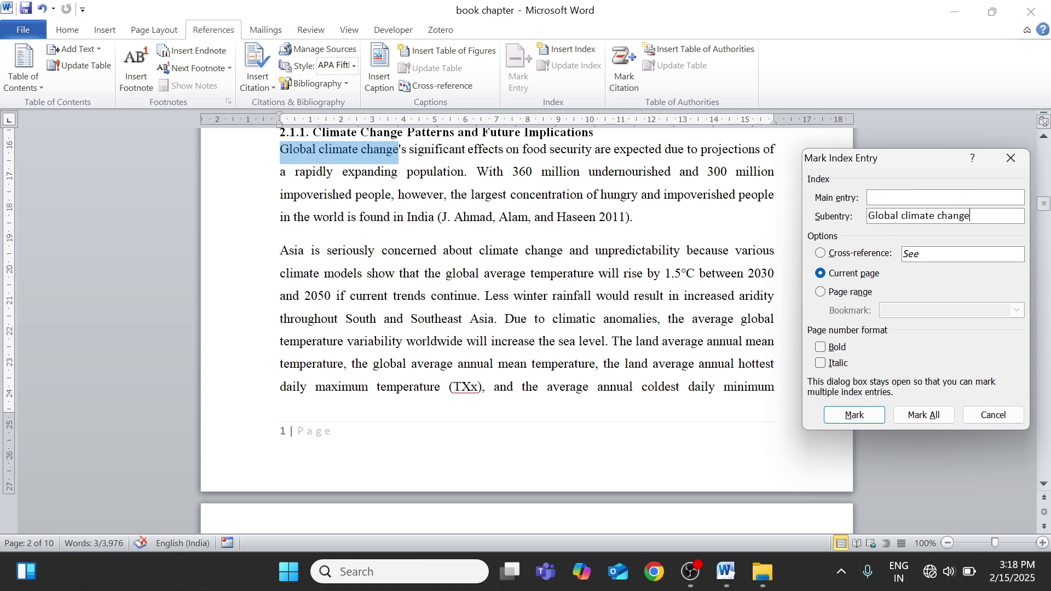
# Set the main entry to "Introduction", mark this single index entry on the current page, and close the dialog
pyautogui.scroll(1, 366, 234)
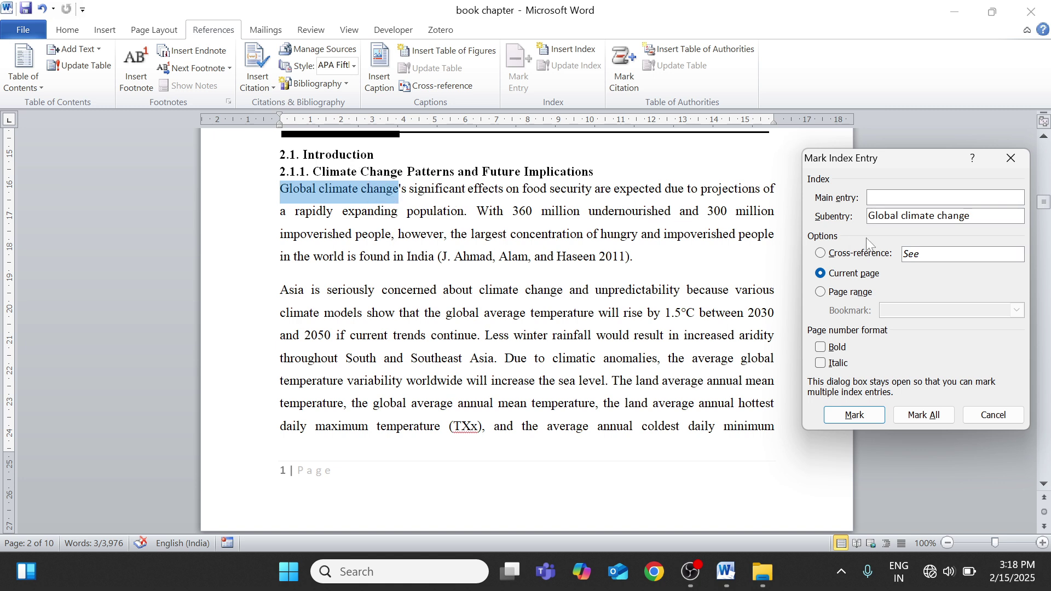
pyautogui.click(875, 198)
pyautogui.write('Intoduction')
pyautogui.scroll(2, 454, 280)
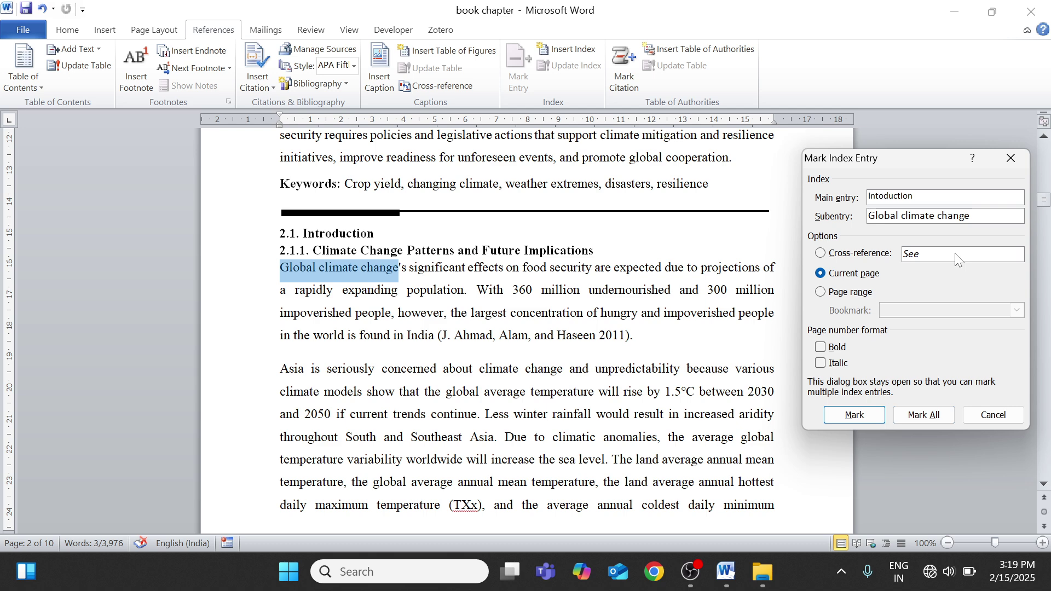
pyautogui.write('r')
pyautogui.click(852, 415)
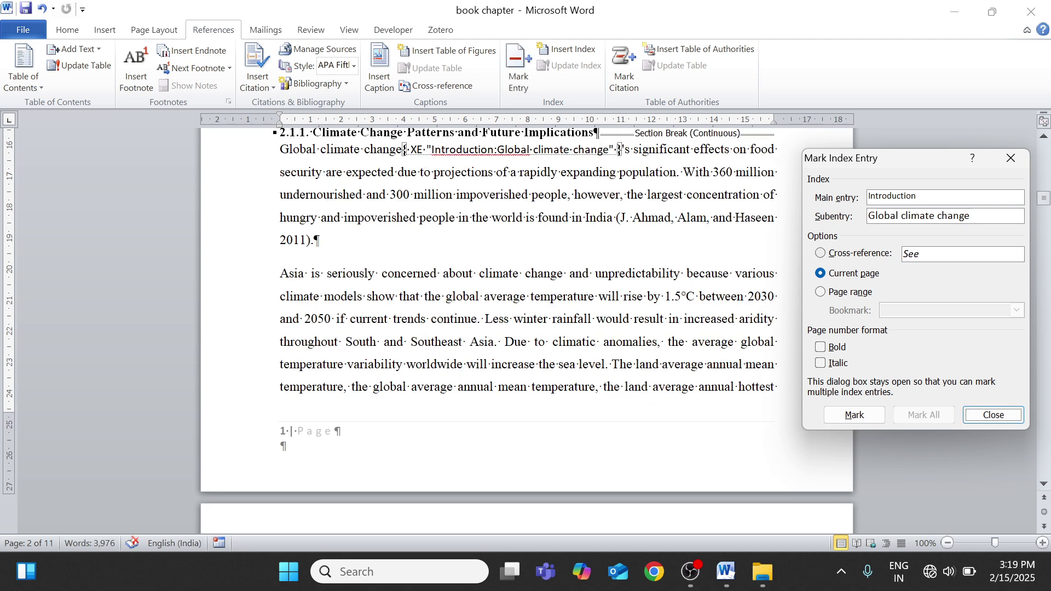
pyautogui.click(994, 415)
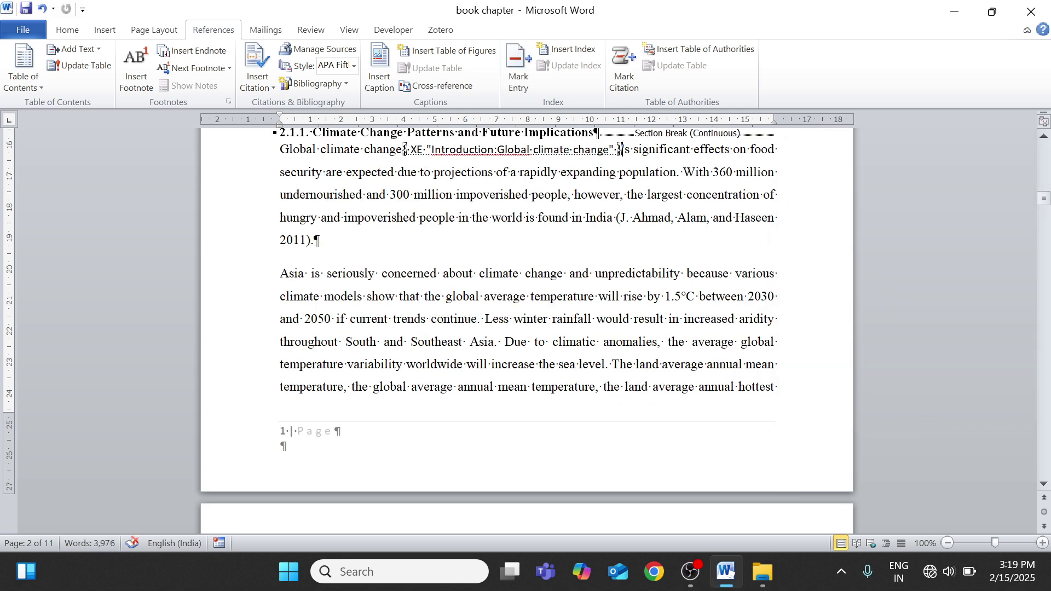
# Hide the document's formatting marks and show them again to compare how the index field is displayed
pyautogui.scroll(2, 525, 329)
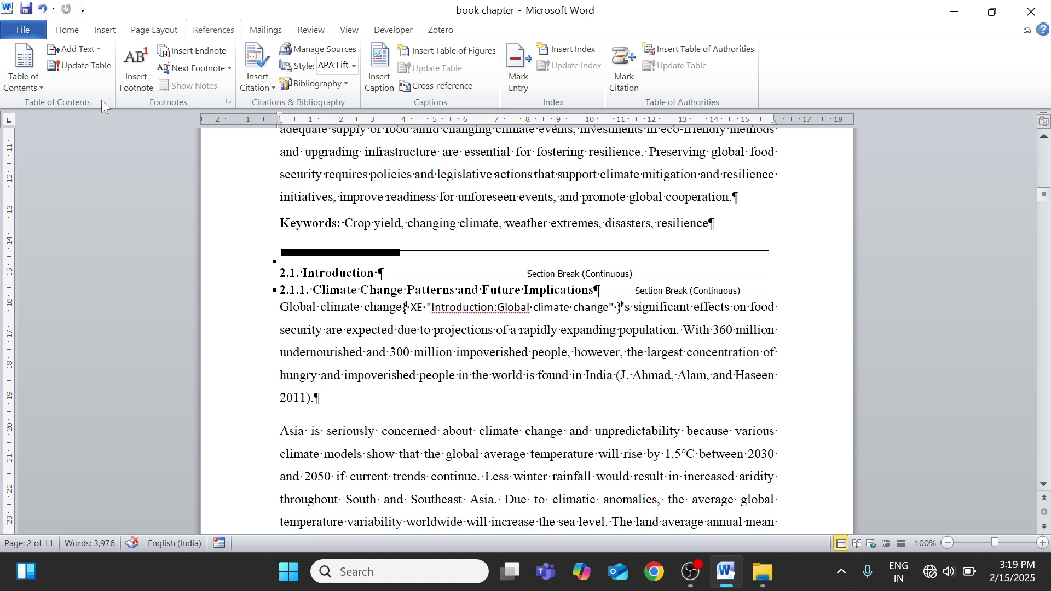
pyautogui.click(67, 30)
pyautogui.click(452, 54)
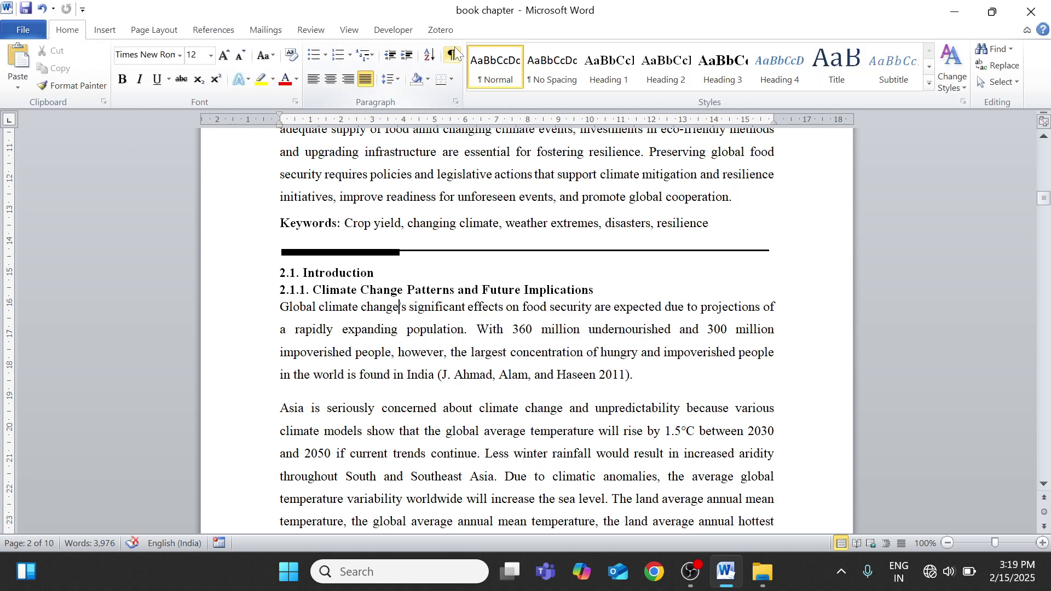
pyautogui.click(452, 54)
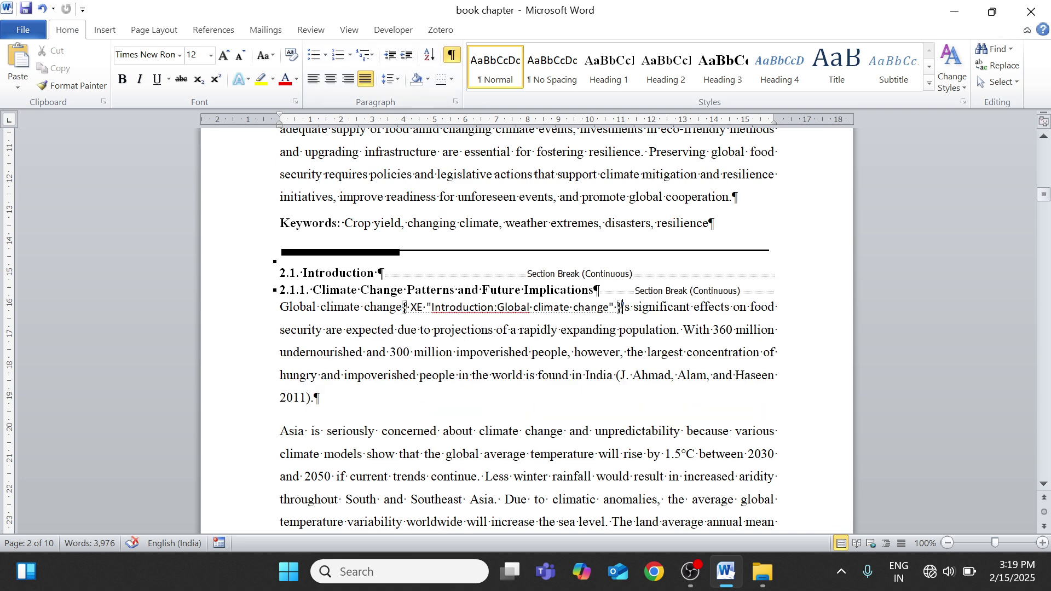
# Start an index entry for "temperature" in the paragraph beginning "Asia is seriously concerned" and move that text from main entry to subentry
pyautogui.scroll(-1, 527, 328)
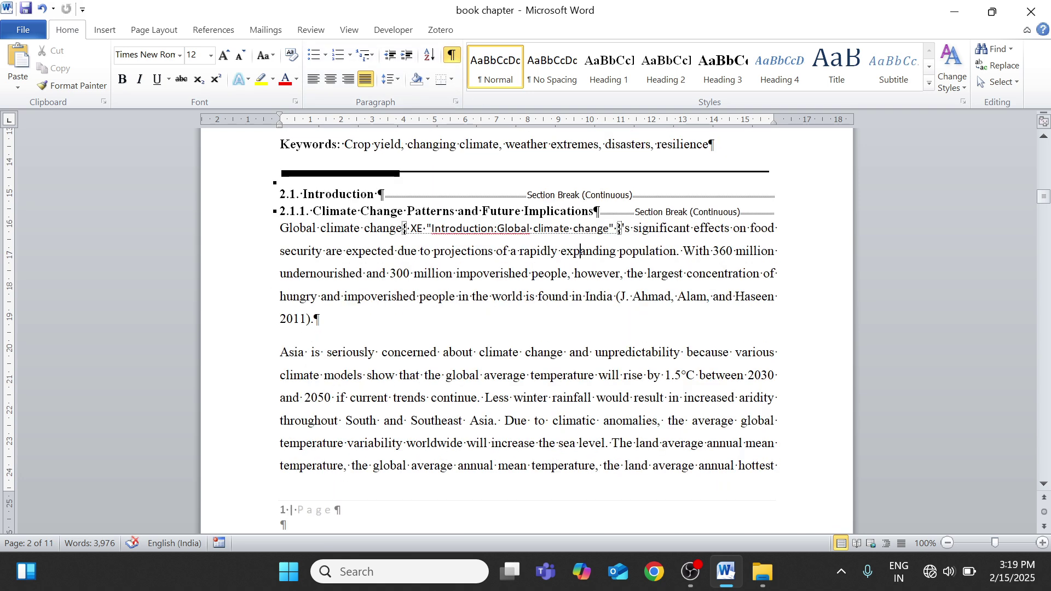
pyautogui.scroll(-1, 527, 328)
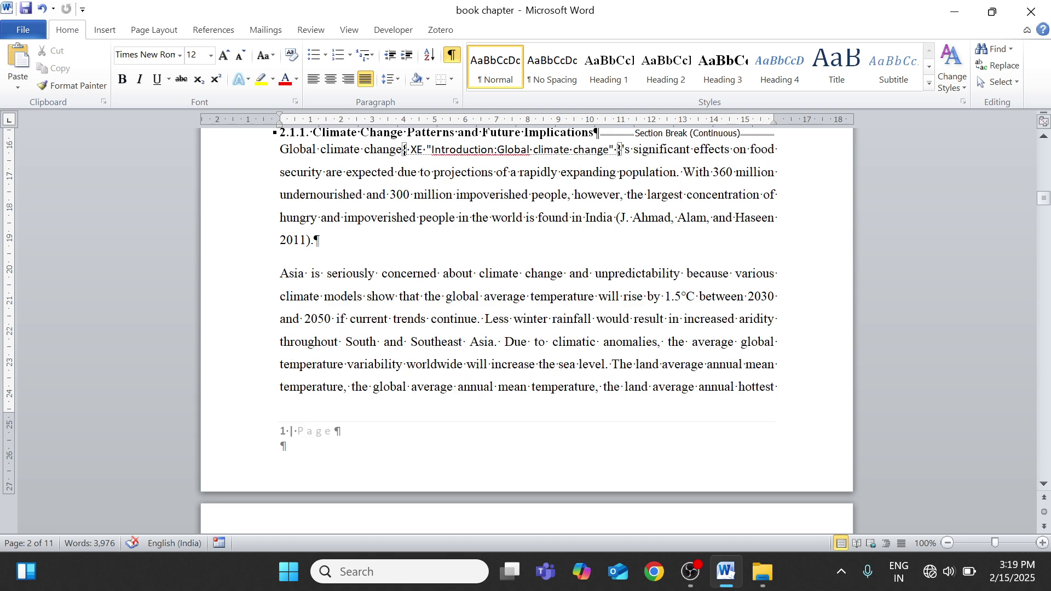
pyautogui.moveTo(531, 299); pyautogui.dragTo(594, 302)
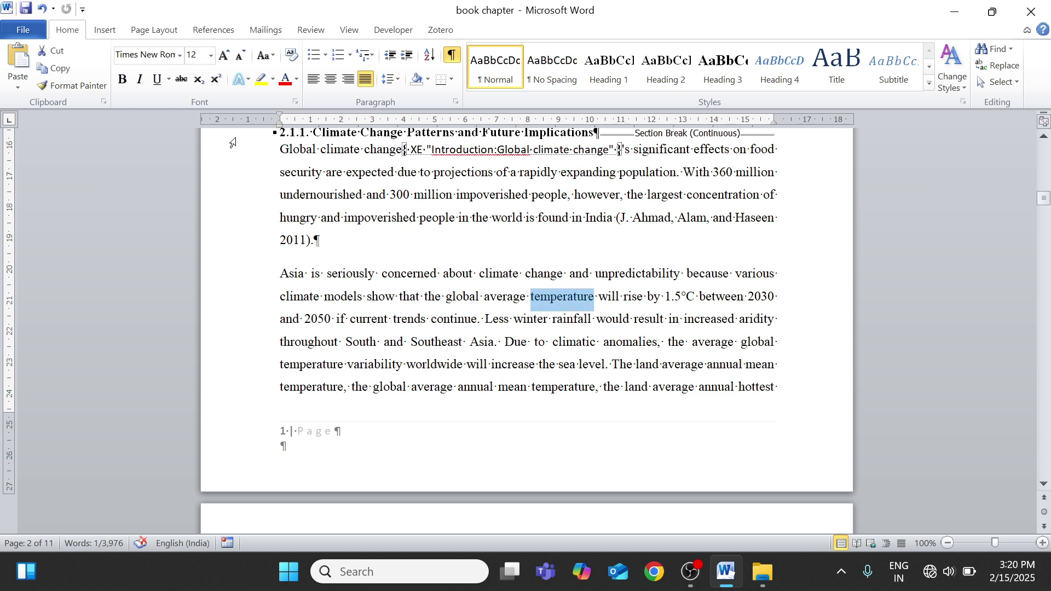
pyautogui.click(213, 30)
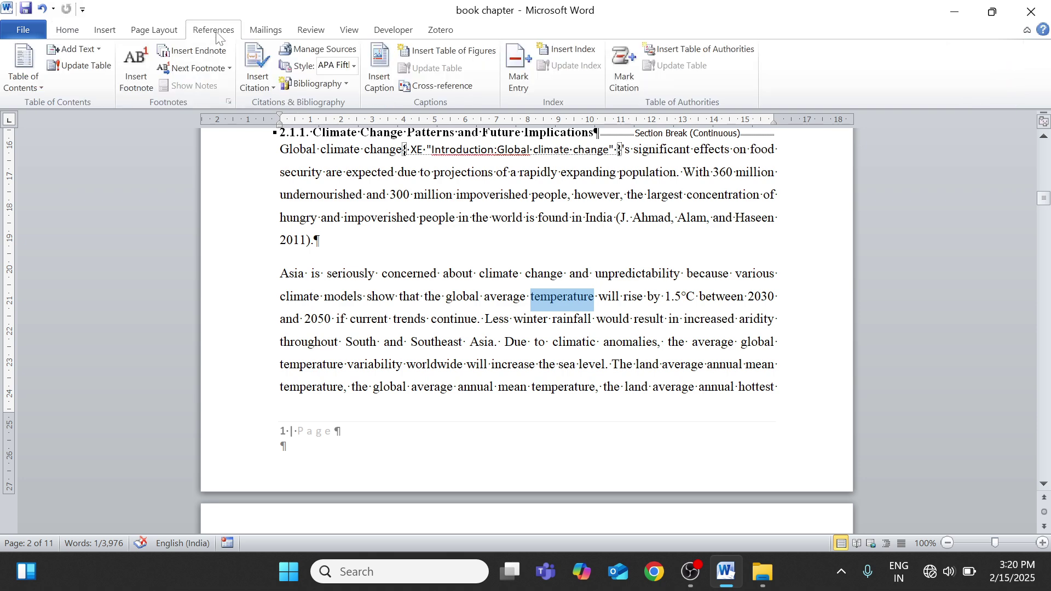
pyautogui.click(518, 70)
pyautogui.hotkey('ctrl', 'c')
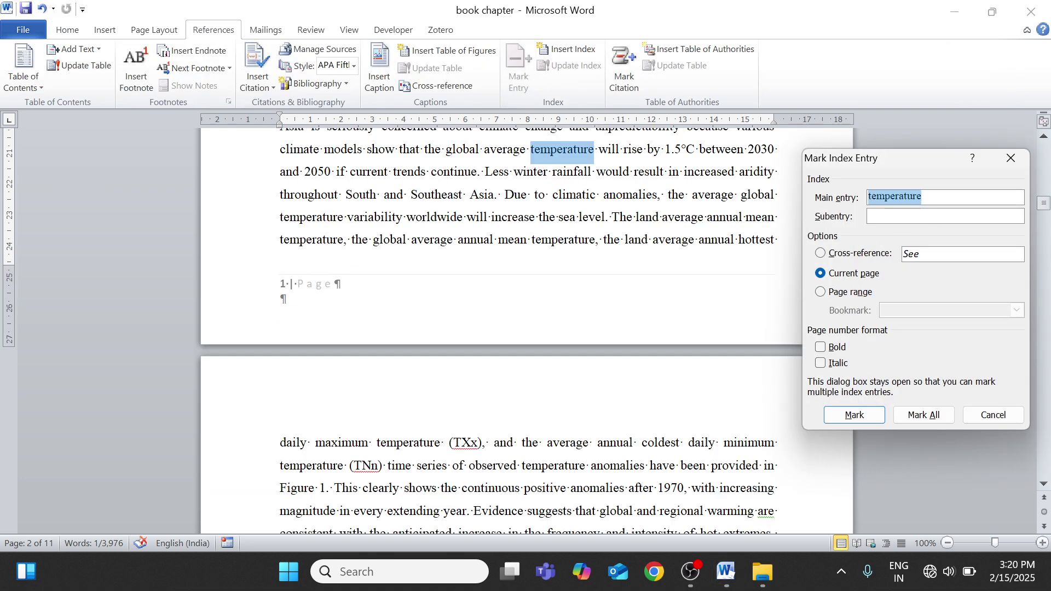
pyautogui.press('Delete')
pyautogui.click(927, 215)
pyautogui.hotkey('ctrl', 'v')
# Set the main entry to "Introduction" for the temperature subentry, mark this single occurrence, and close the dialog
pyautogui.write('In')
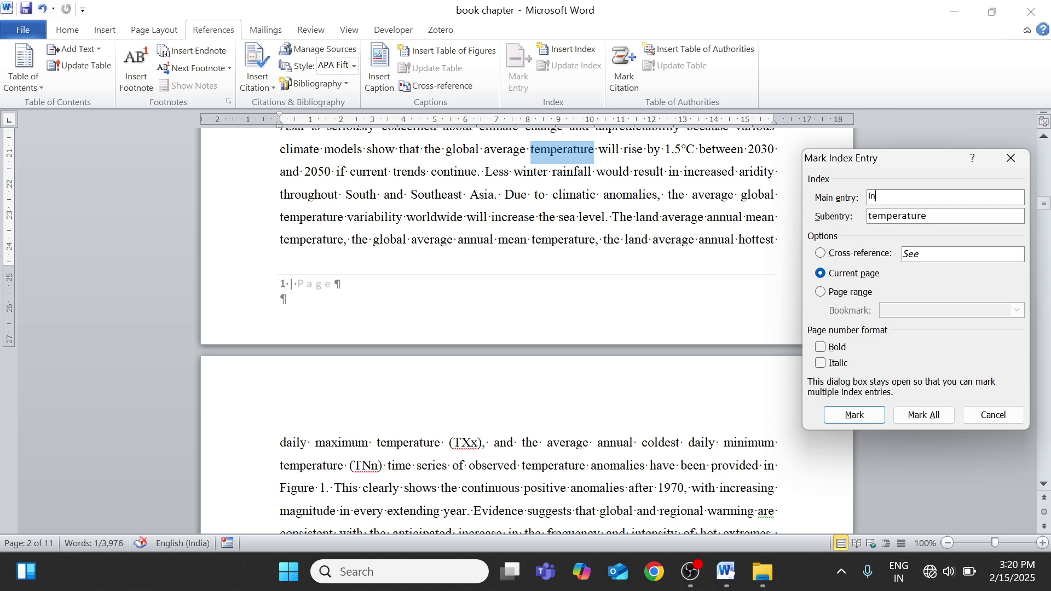
pyautogui.write('troducgtion')
pyautogui.press('BackSpace')
pyautogui.press('BackSpace')
pyautogui.press('BackSpace')
pyautogui.press('BackSpace')
pyautogui.press('BackSpace')
pyautogui.write('tion')
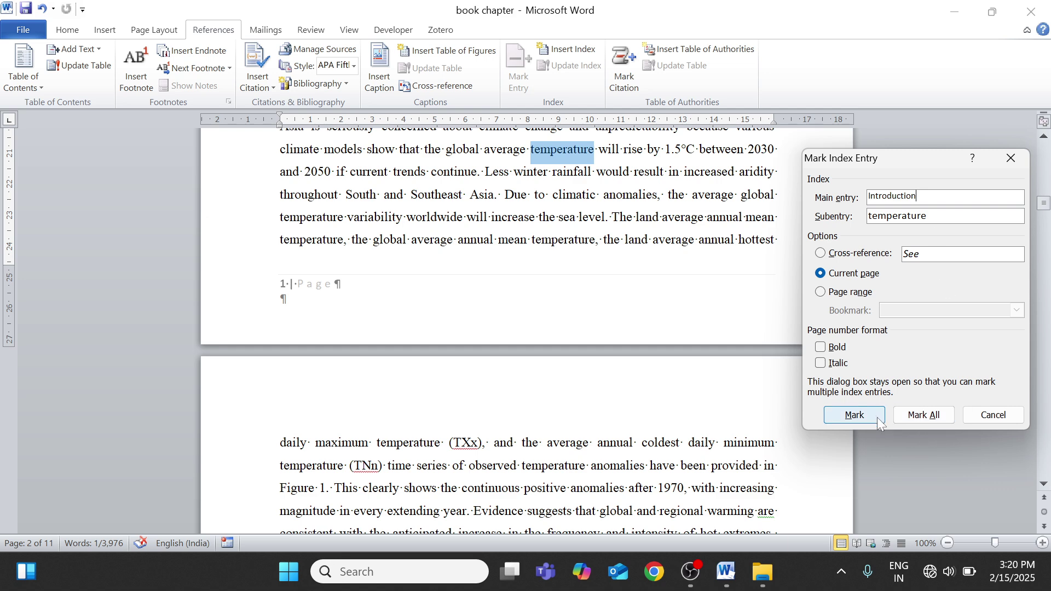
pyautogui.click(857, 416)
pyautogui.click(1010, 159)
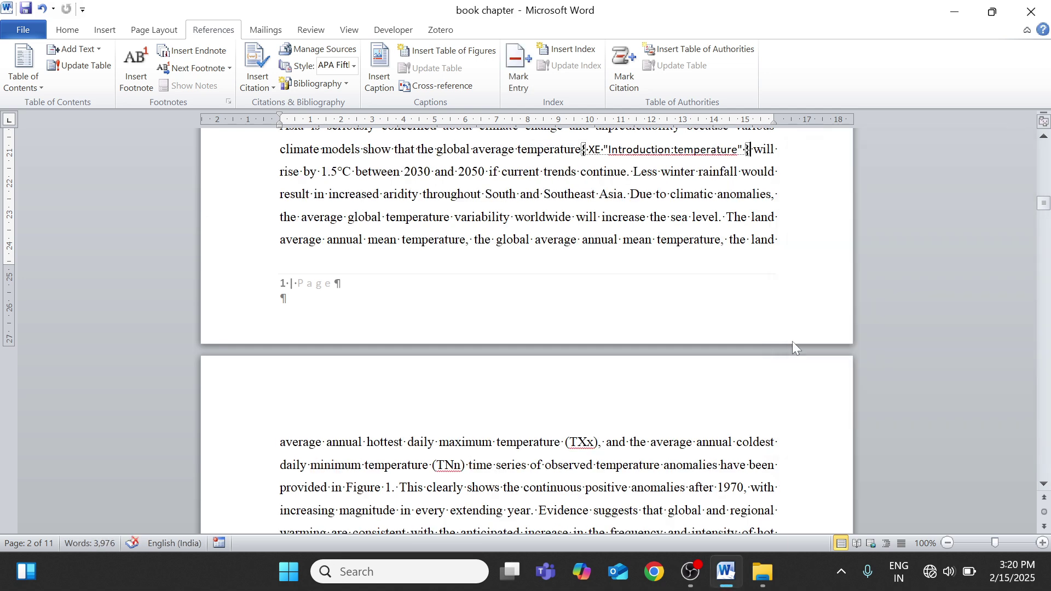
# Look through the remaining paragraphs of section 2.1.1 for the next term to index, considering "79 million people"
pyautogui.scroll(-5, 525, 328)
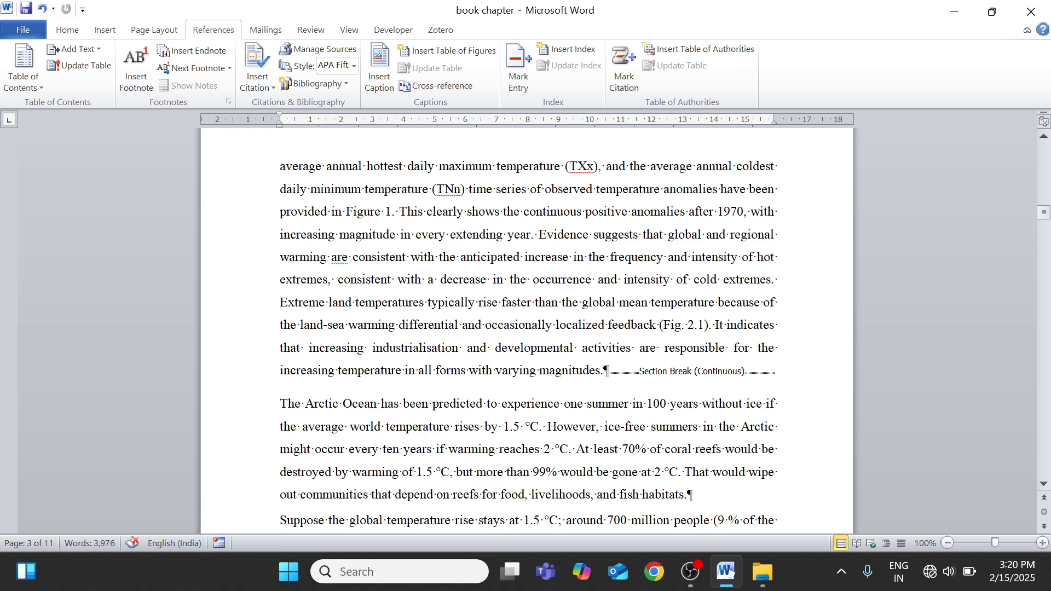
pyautogui.scroll(-1, 526, 328)
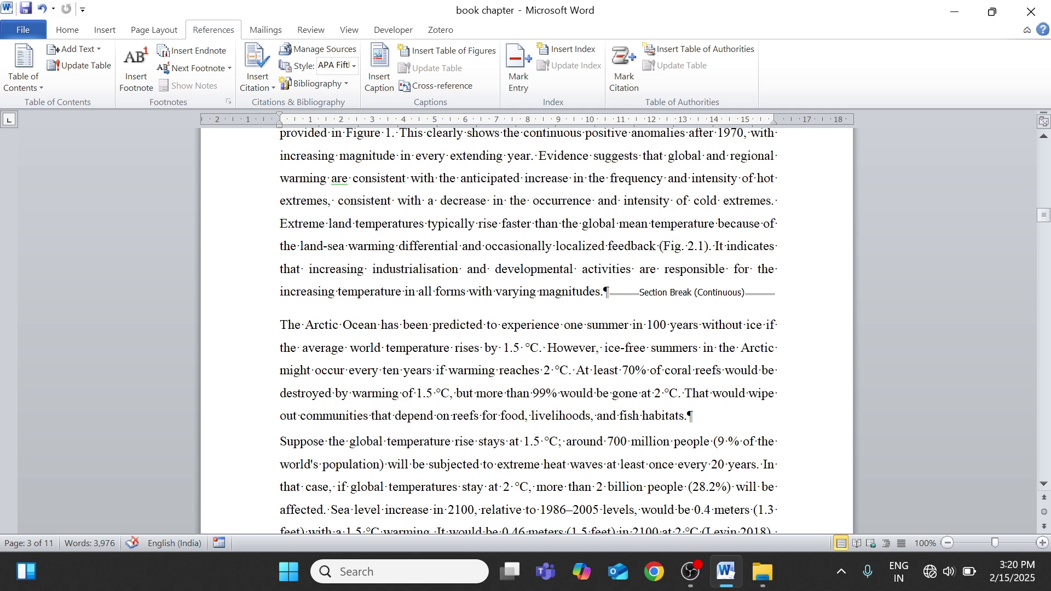
pyautogui.scroll(-2, 525, 328)
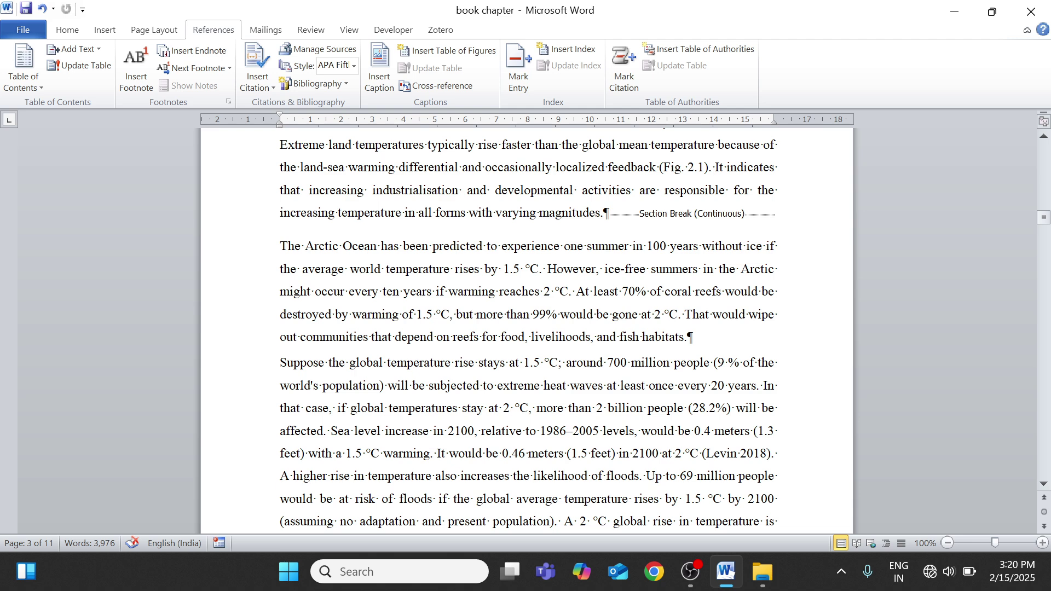
pyautogui.scroll(-1, 525, 329)
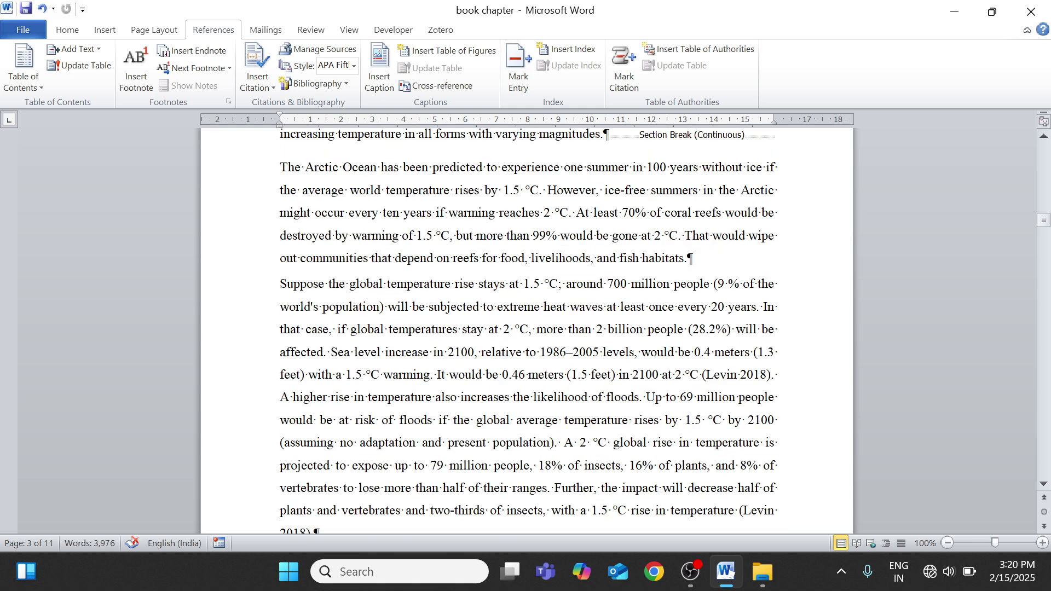
pyautogui.scroll(-1, 525, 329)
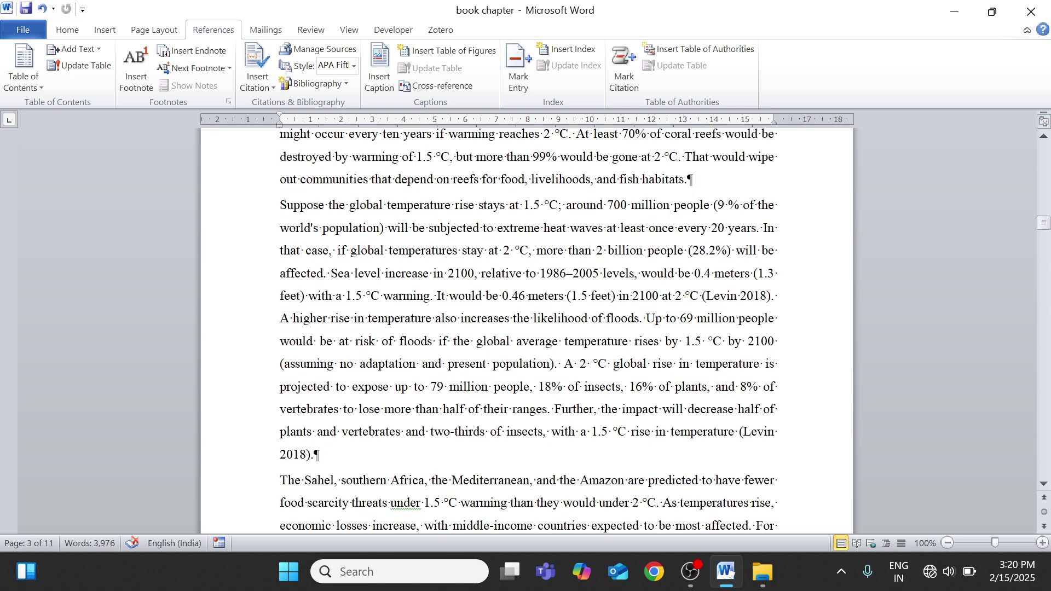
pyautogui.scroll(-1, 526, 328)
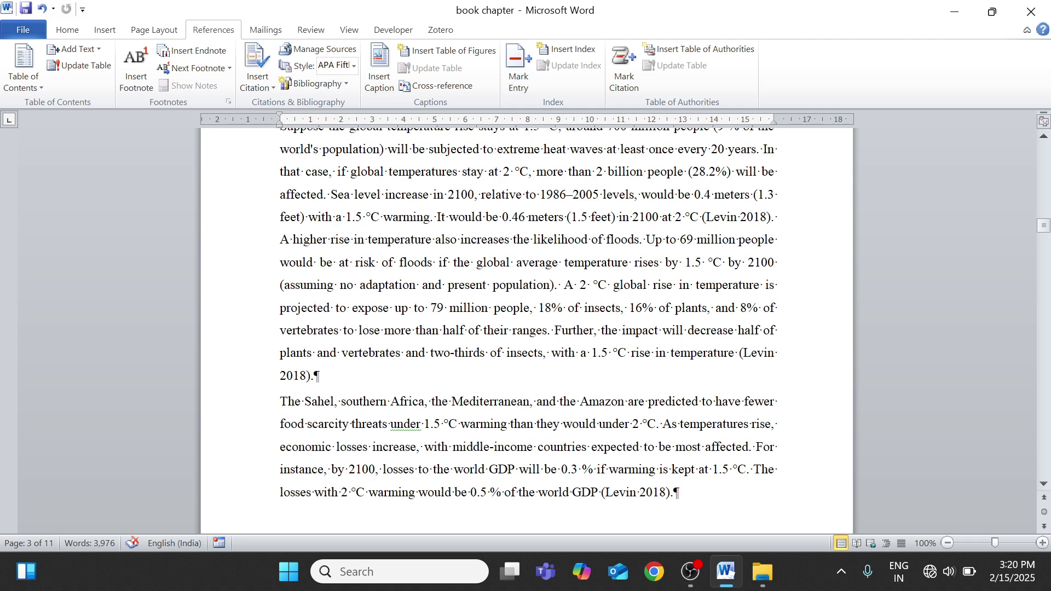
pyautogui.moveTo(430, 307); pyautogui.dragTo(529, 309)
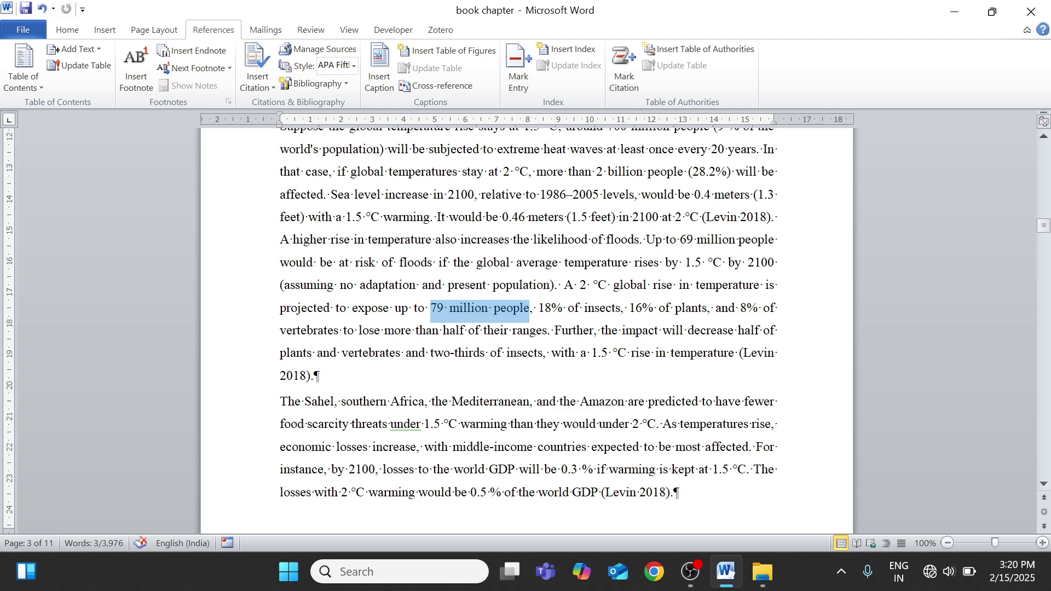
pyautogui.scroll(-1, 527, 331)
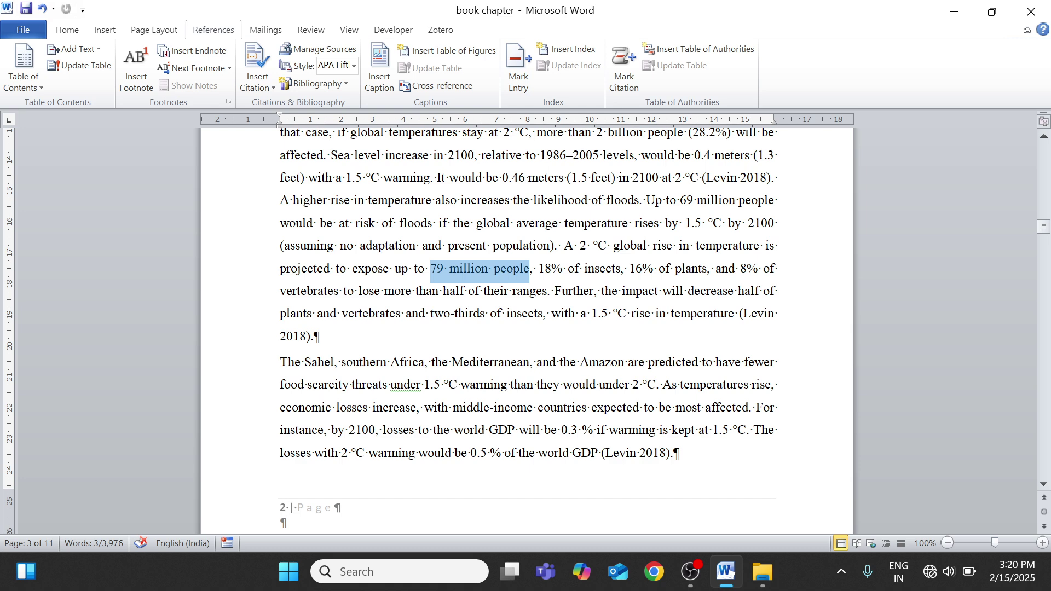
pyautogui.click(522, 314)
pyautogui.scroll(-1, 527, 328)
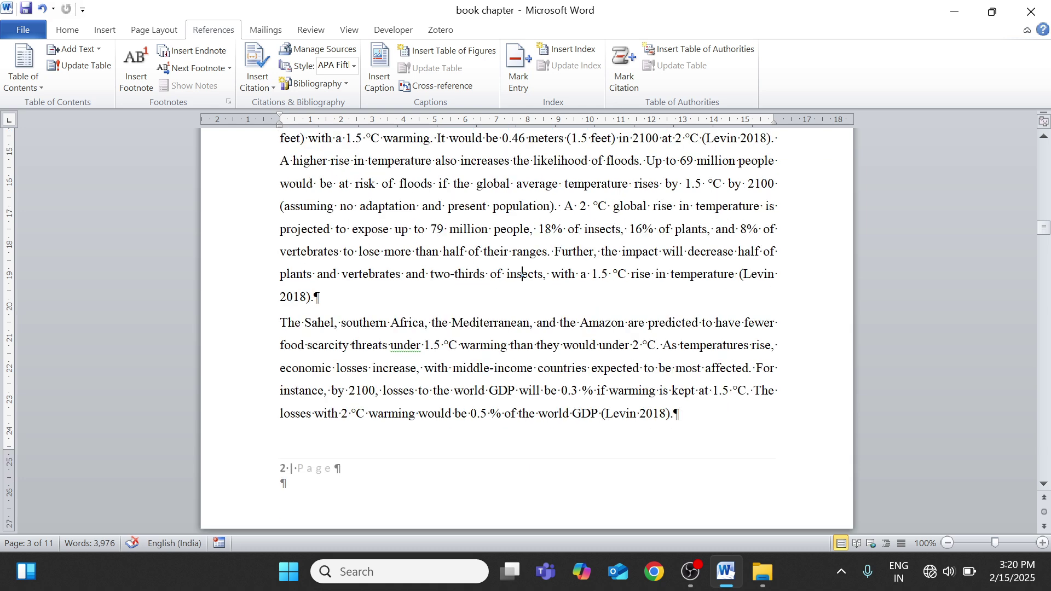
pyautogui.scroll(-2, 527, 330)
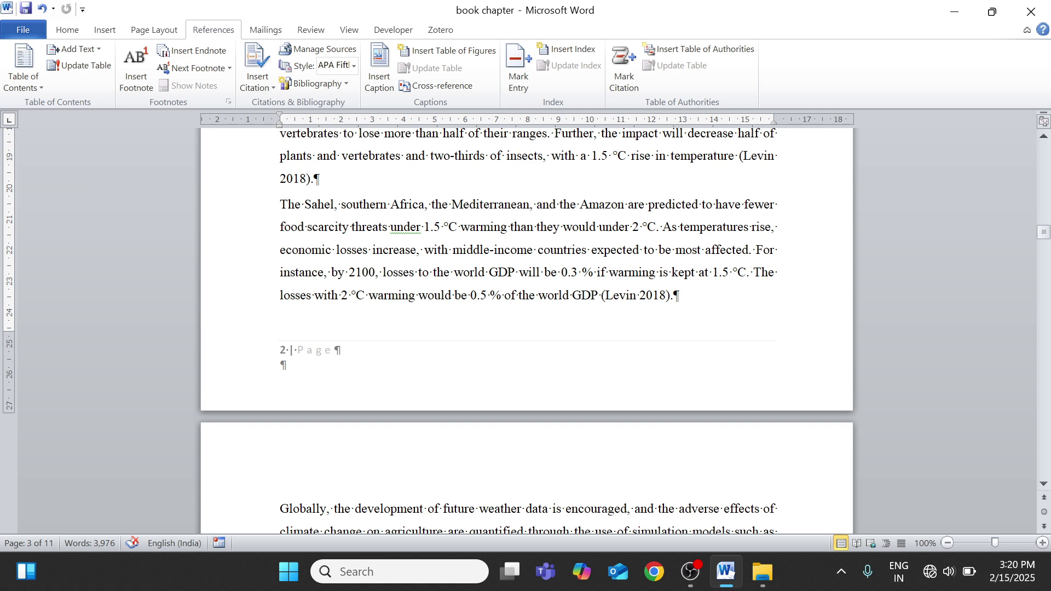
# Start an index entry for "Sahel, southern Africa, the Mediterranean, and the Amazon" and move that text from main entry to subentry
pyautogui.moveTo(305, 204); pyautogui.dragTo(529, 204)
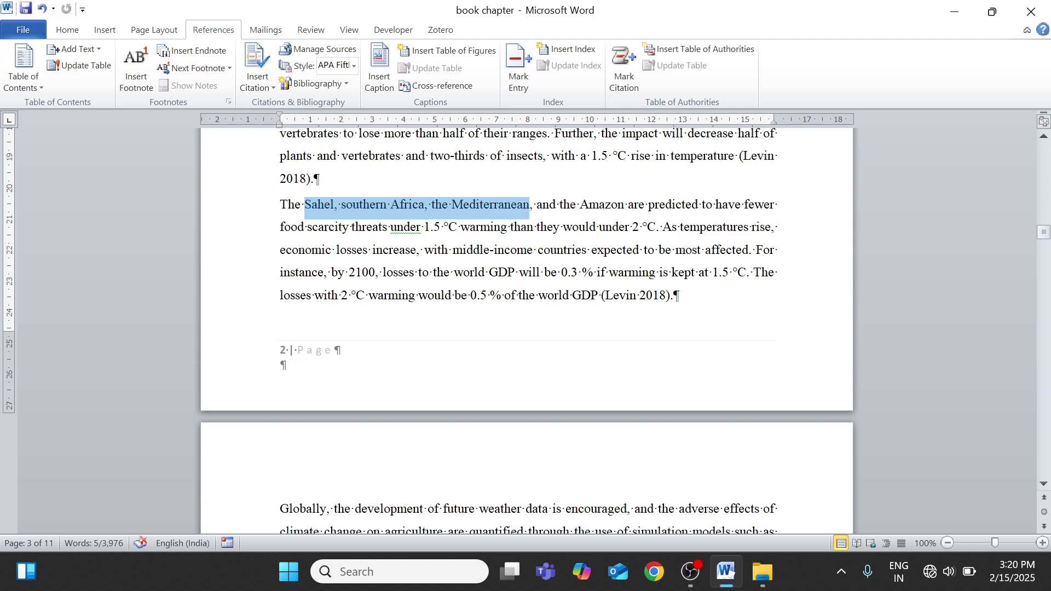
pyautogui.click(540, 271)
pyautogui.moveTo(304, 204); pyautogui.dragTo(627, 204)
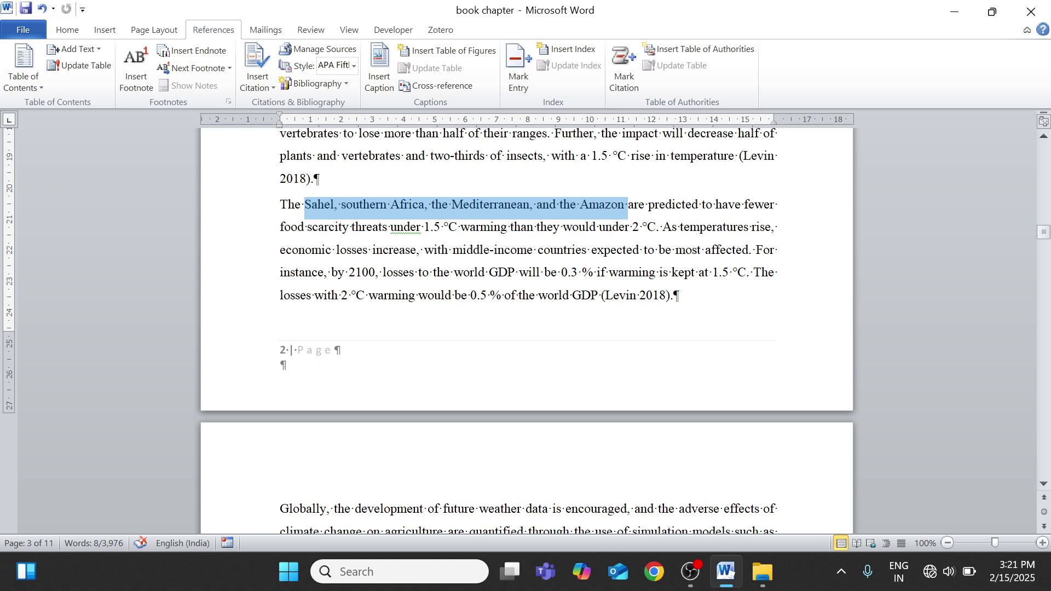
pyautogui.click(515, 80)
pyautogui.hotkey('ctrl', 'c')
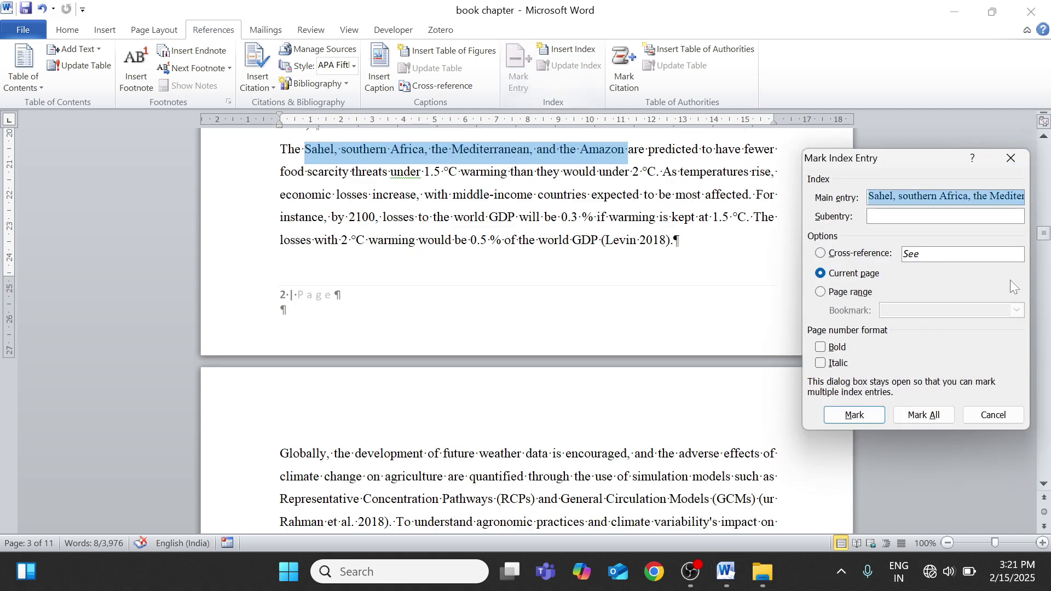
pyautogui.press('BackSpace')
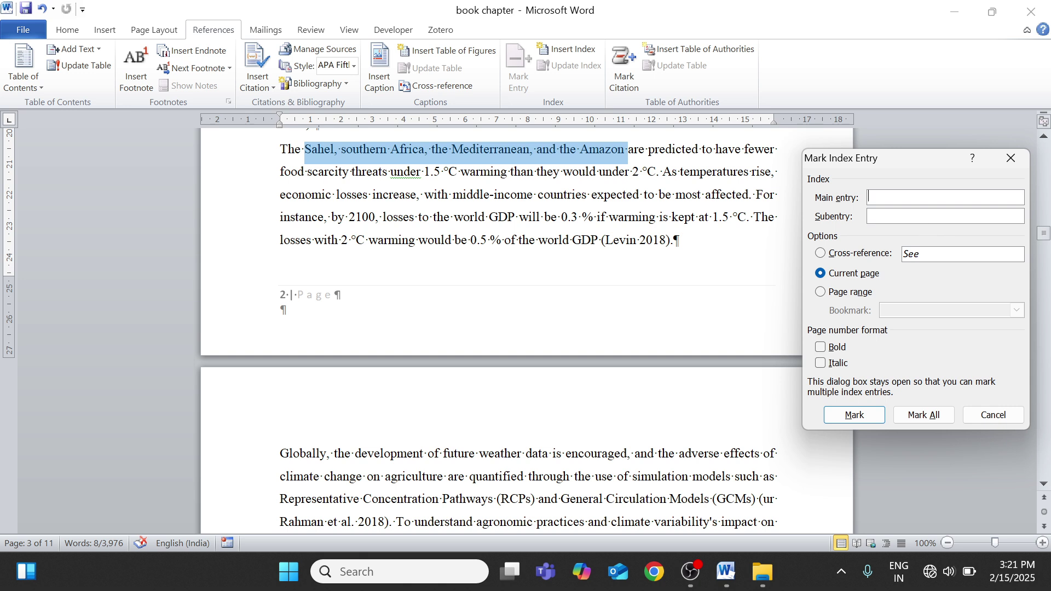
pyautogui.hotkey('ctrl', 'v')
pyautogui.hotkey('shift', 'Tab')
# Set the main entry to "Introduction" for the Sahel regions subentry, mark this single occurrence, and close the dialog
pyautogui.write('Intr')
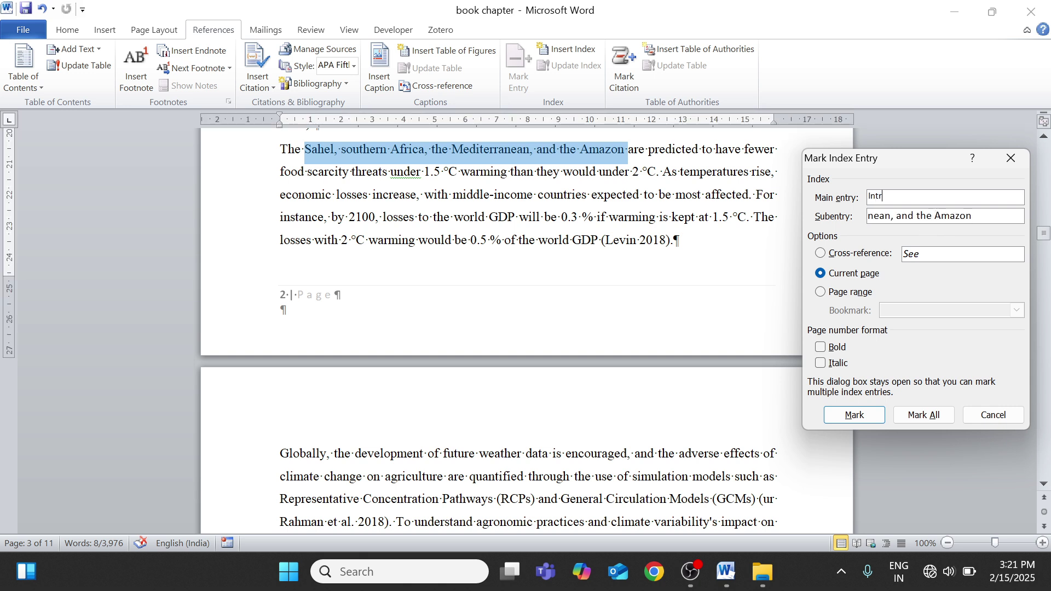
pyautogui.write('oduction')
pyautogui.click(872, 418)
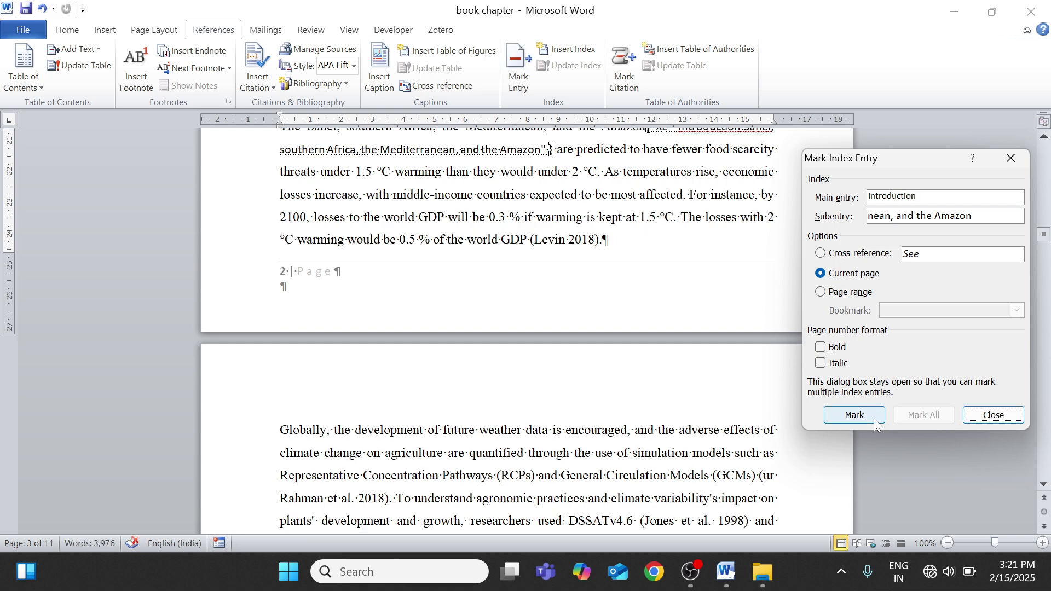
pyautogui.click(1011, 158)
# Start an index entry for "Extreme climatic events" at the beginning of section 2.2 and move that text from main entry to subentry
pyautogui.scroll(-8, 526, 328)
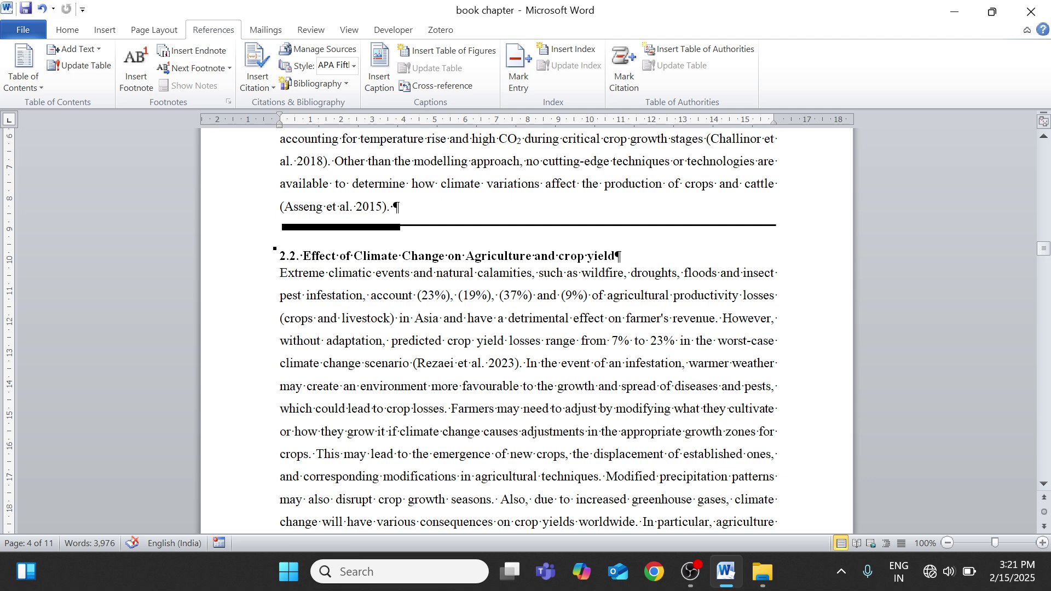
pyautogui.scroll(-1, 494, 279)
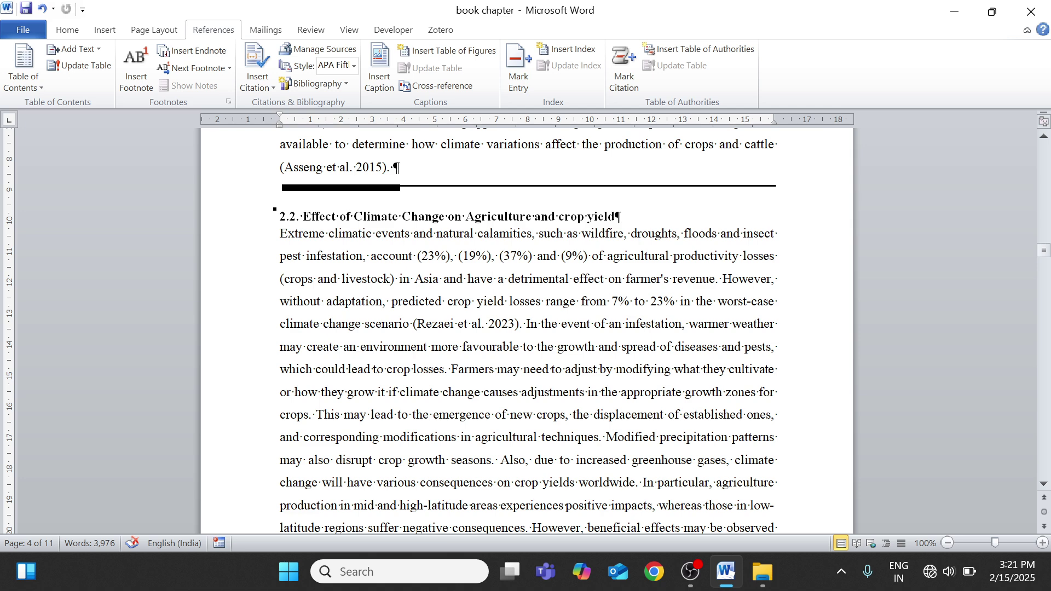
pyautogui.hotkey('ctrl', 'shift', 'Right')
pyautogui.hotkey('ctrl', 'shift', 'Right')
pyautogui.hotkey('ctrl', 'shift', 'Right')
pyautogui.hotkey('ctrl', 'c')
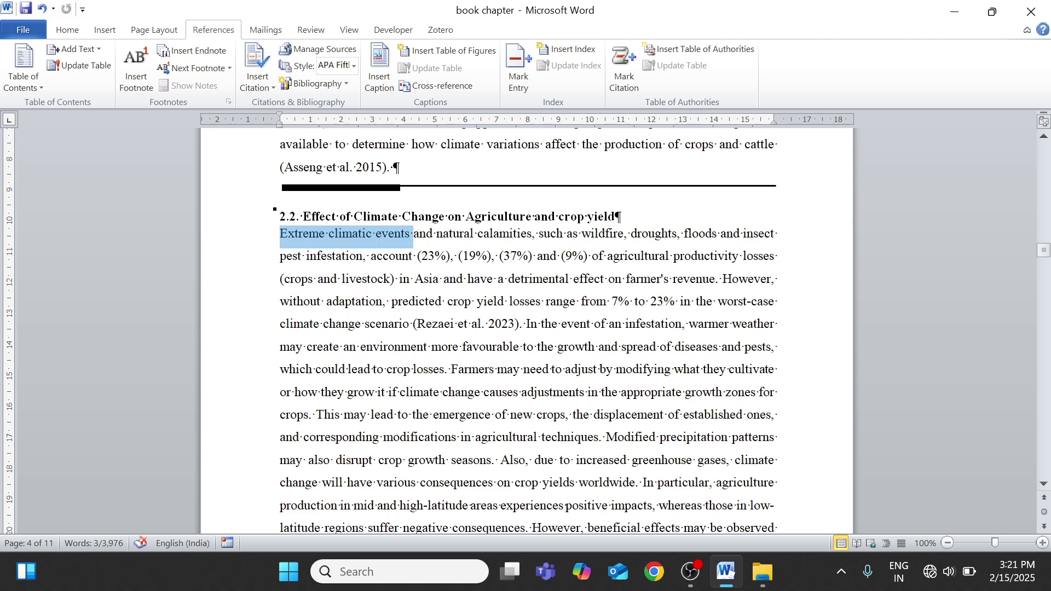
pyautogui.click(517, 75)
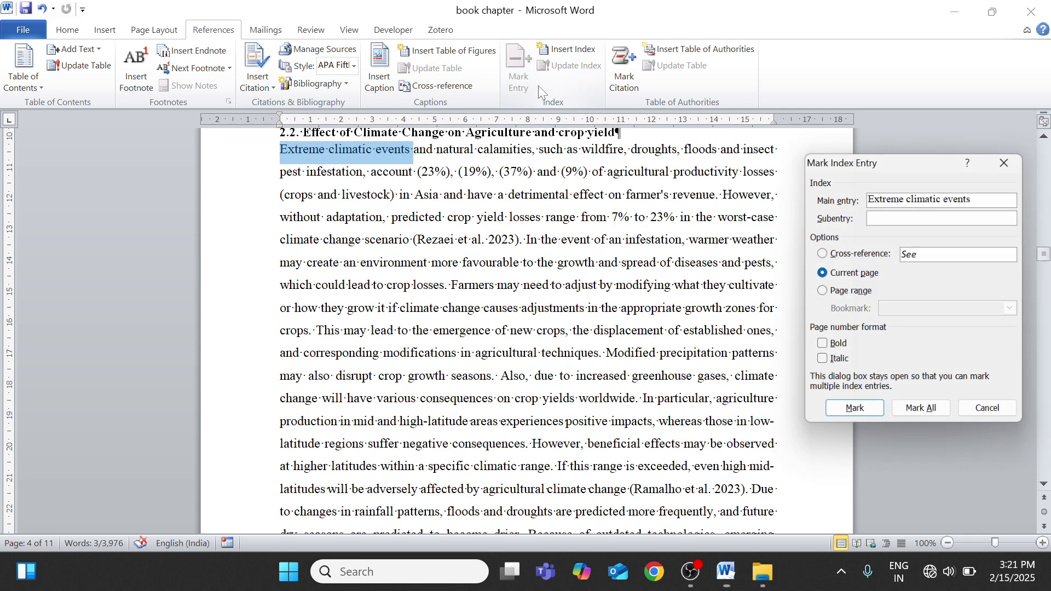
pyautogui.press('BackSpace')
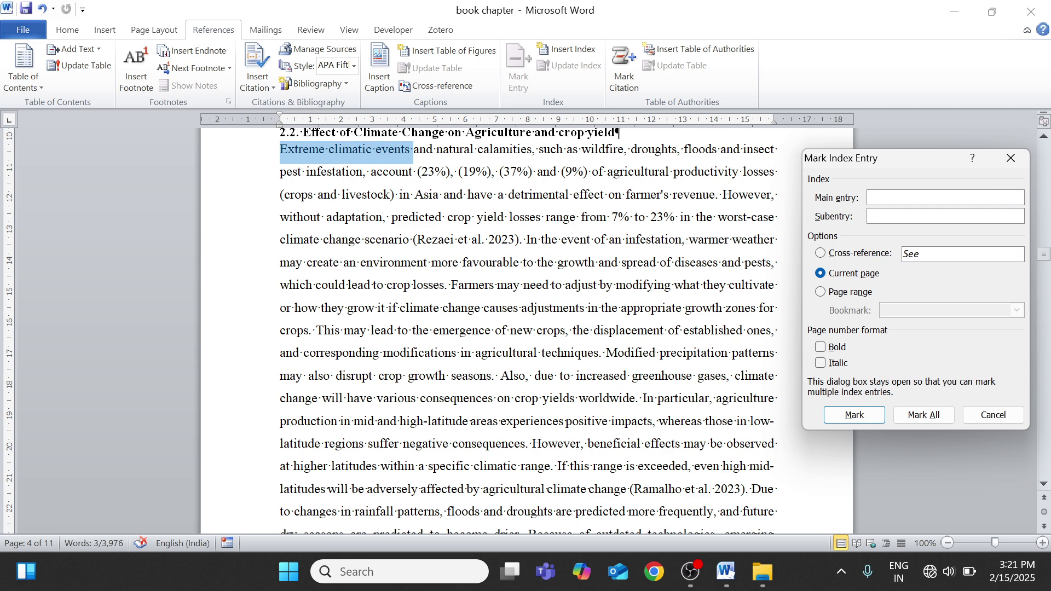
pyautogui.hotkey('ctrl', 'v')
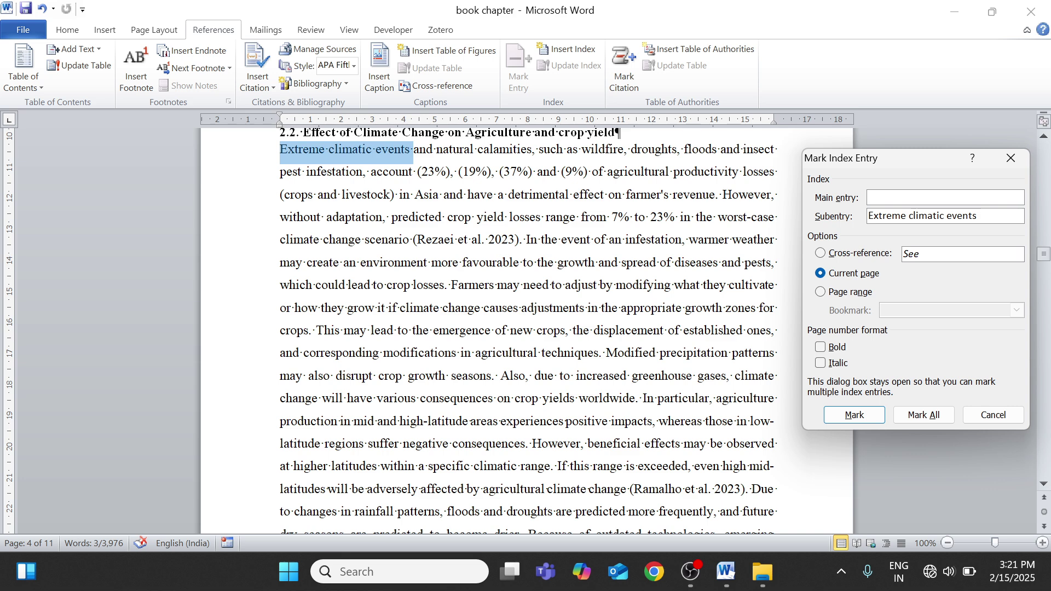
# Set the main entry to "Effect of limate change on agriculture and crop yield", mark this single index entry, and close the dialog
pyautogui.write('Efee')
pyautogui.press('BackSpace')
pyautogui.press('BackSpace')
pyautogui.write('fect of limate change on agriculture')
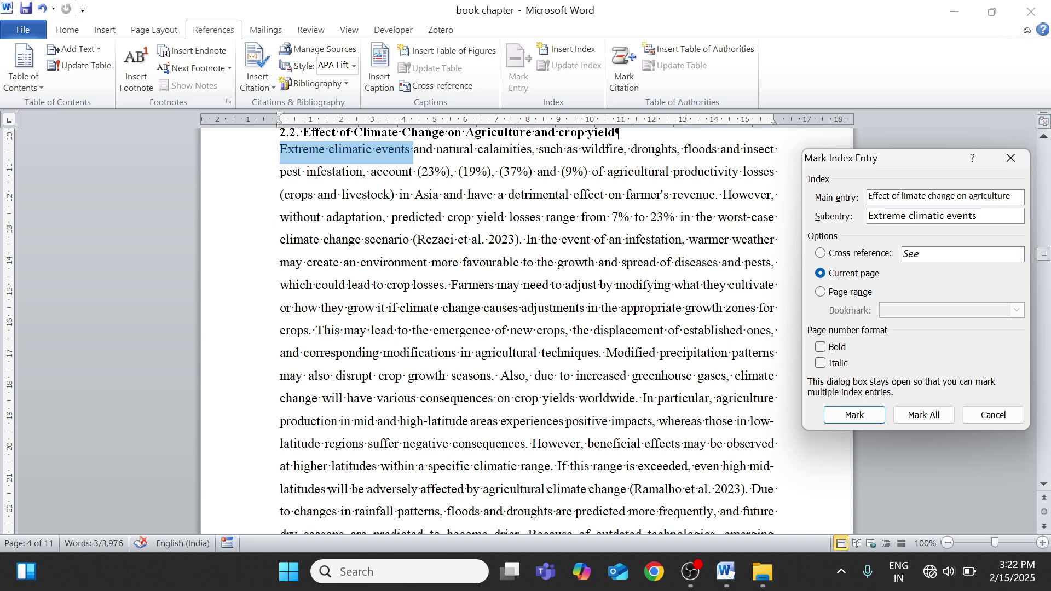
pyautogui.write(' and crop')
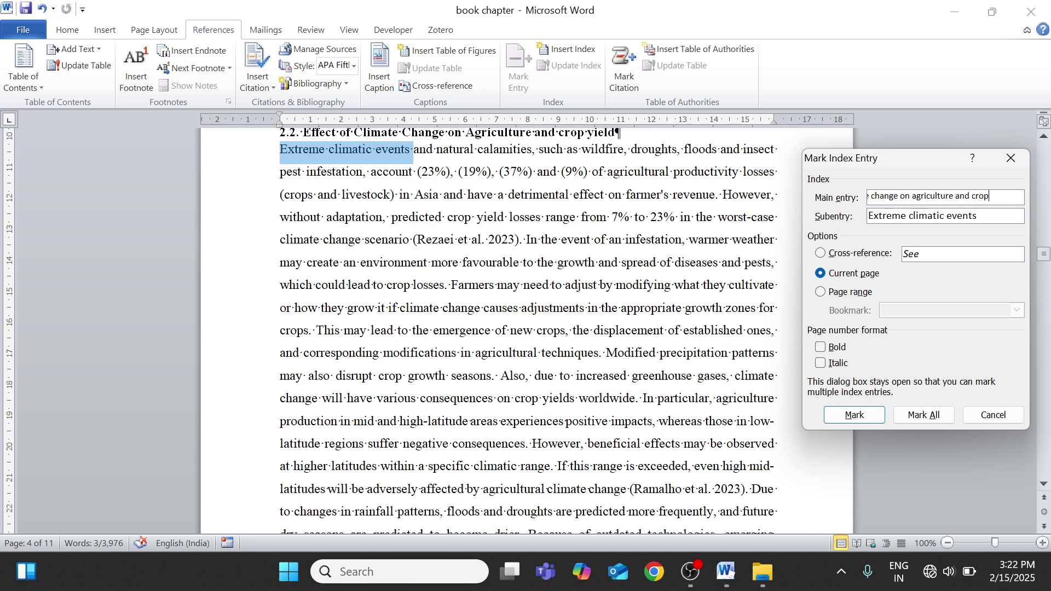
pyautogui.write('y')
pyautogui.press('BackSpace')
pyautogui.write('yield')
pyautogui.click(845, 419)
pyautogui.click(1010, 158)
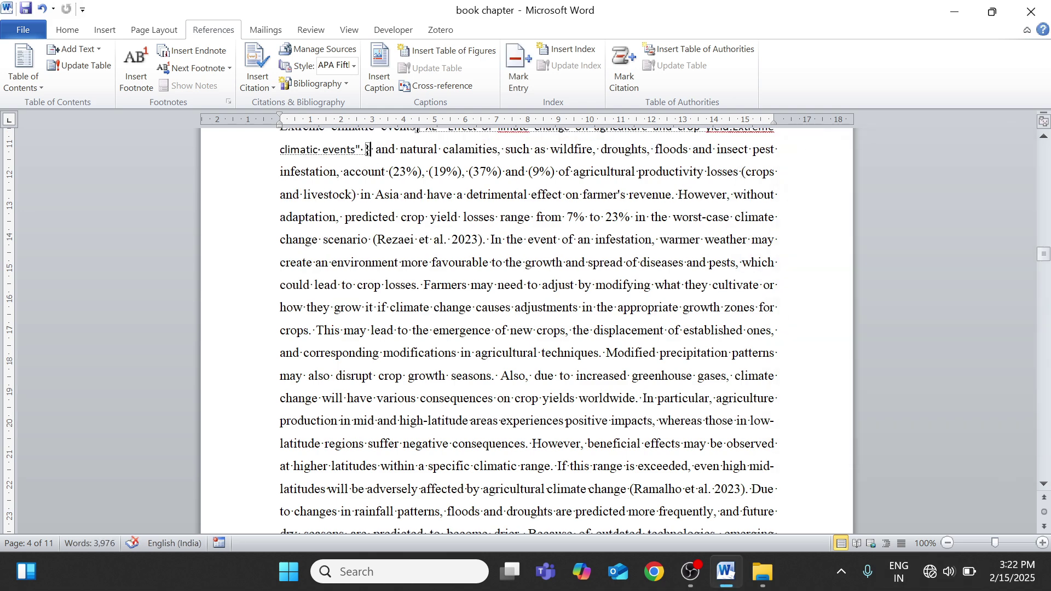
# Start an index entry for "heat waves, wildfires, droughts, erratic rainfall, storms, floods" in section 2.7 and move that text from main entry to subentry
pyautogui.scroll(-4, 525, 328)
pyautogui.scroll(-12, 646, 429)
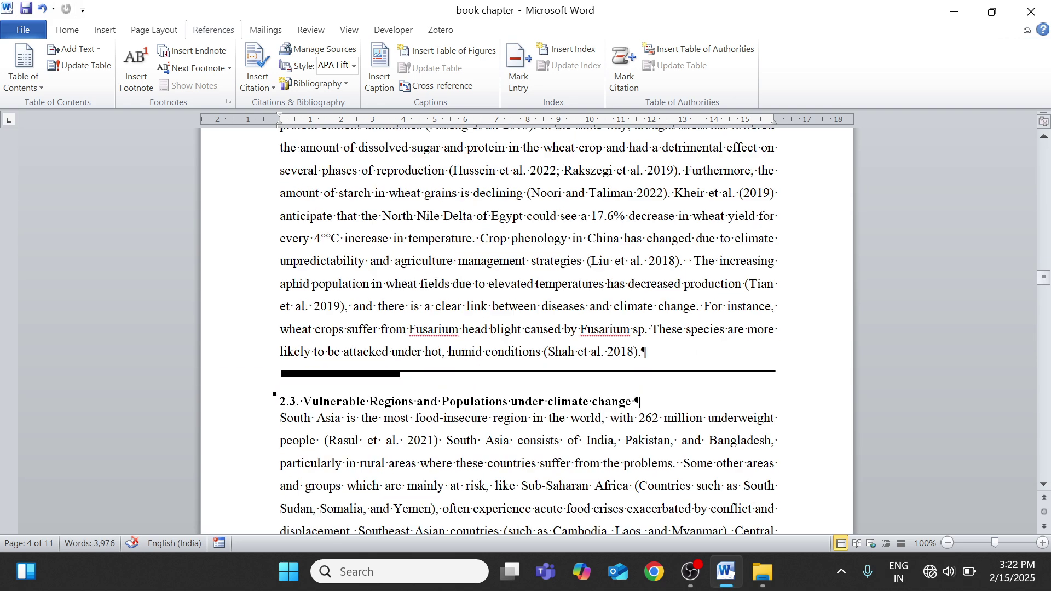
pyautogui.scroll(-2, 526, 328)
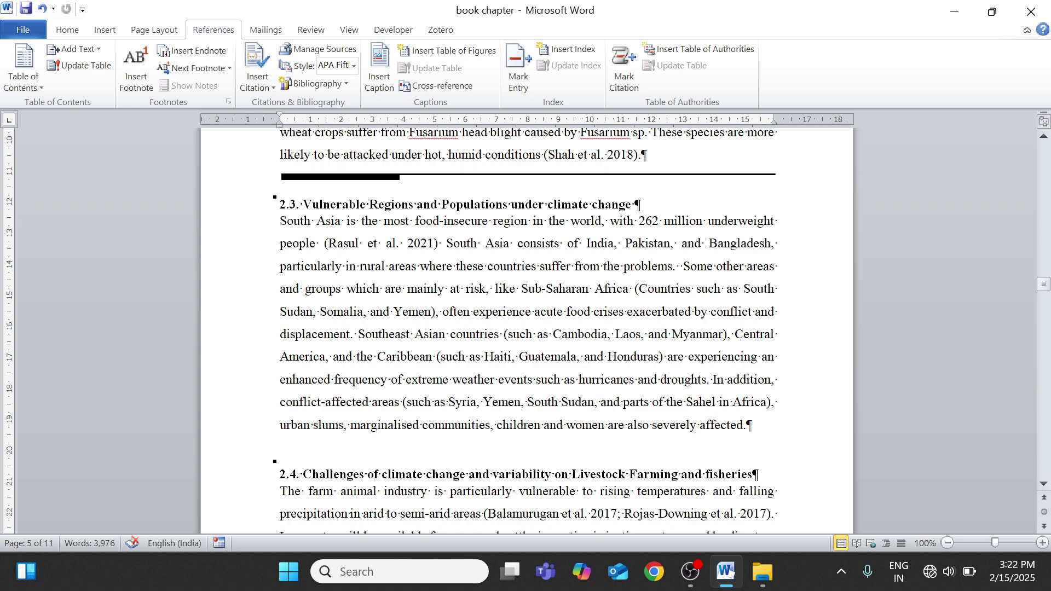
pyautogui.scroll(-8, 646, 272)
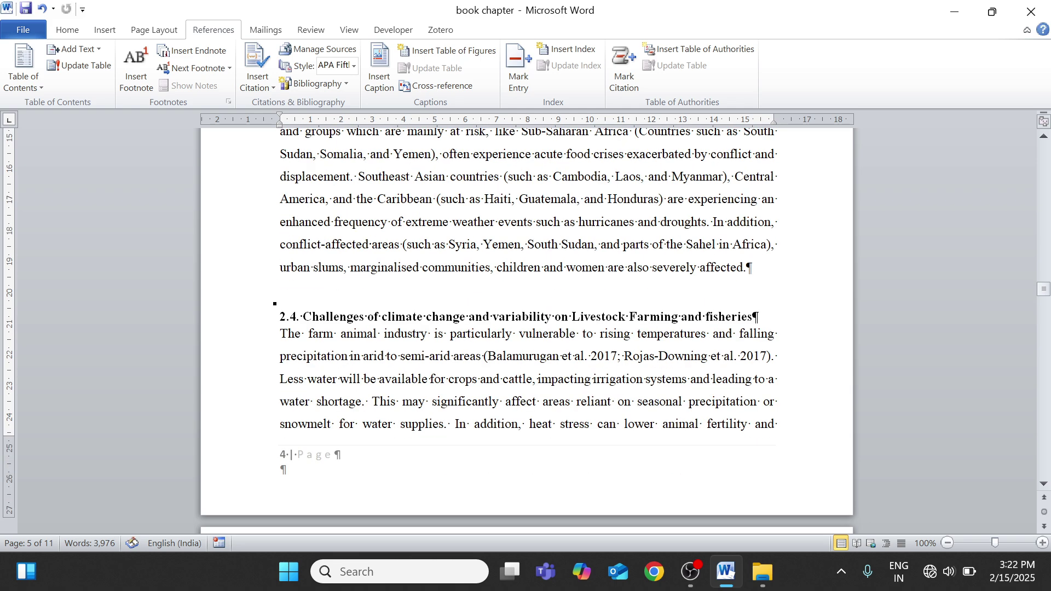
pyautogui.scroll(7, 646, 272)
pyautogui.scroll(-20, 646, 272)
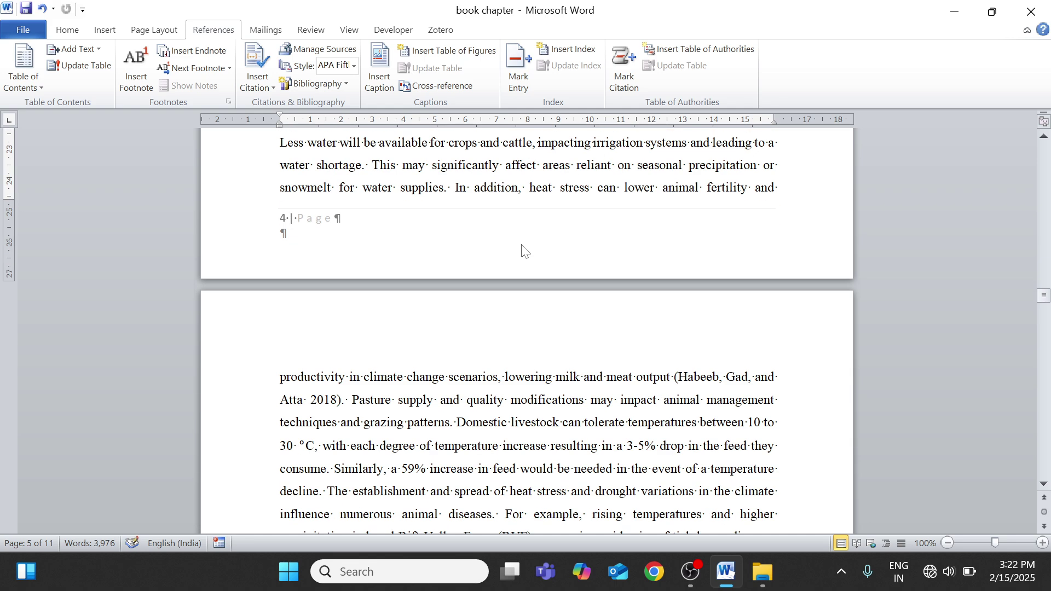
pyautogui.scroll(-15, 526, 328)
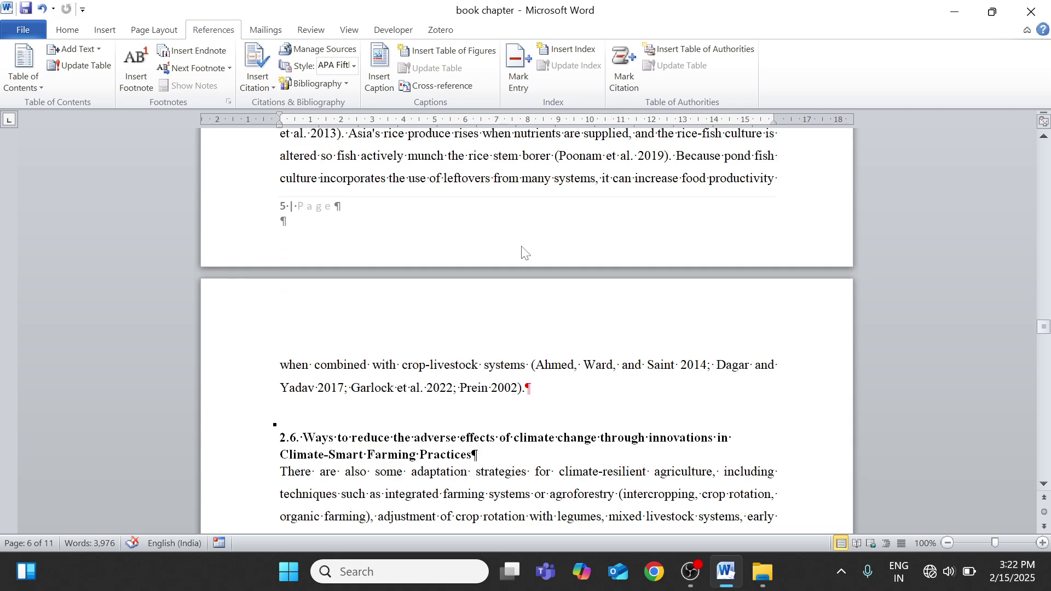
pyautogui.scroll(-2, 526, 328)
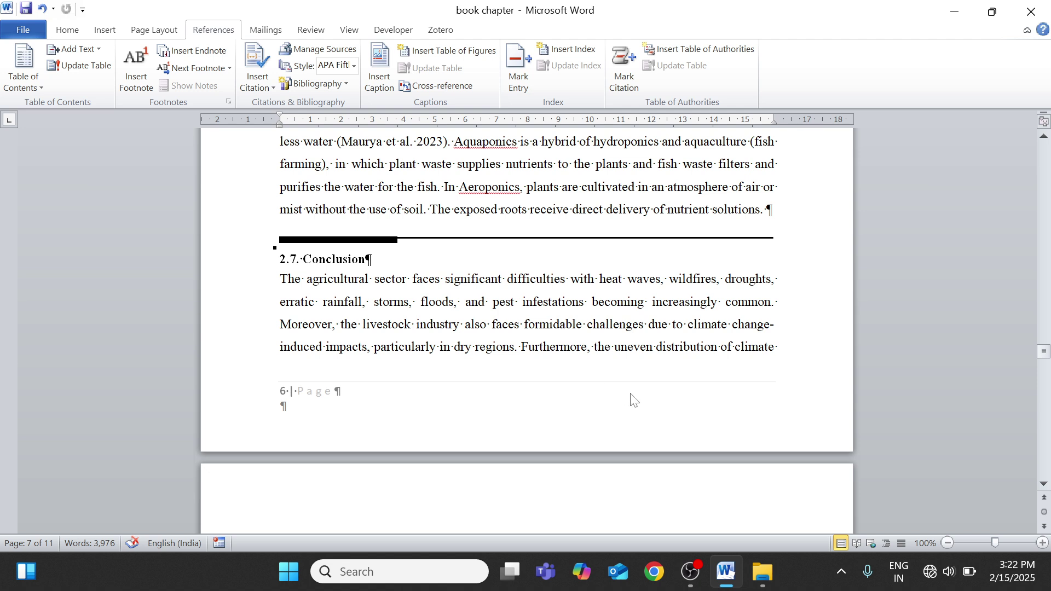
pyautogui.scroll(-1, 582, 345)
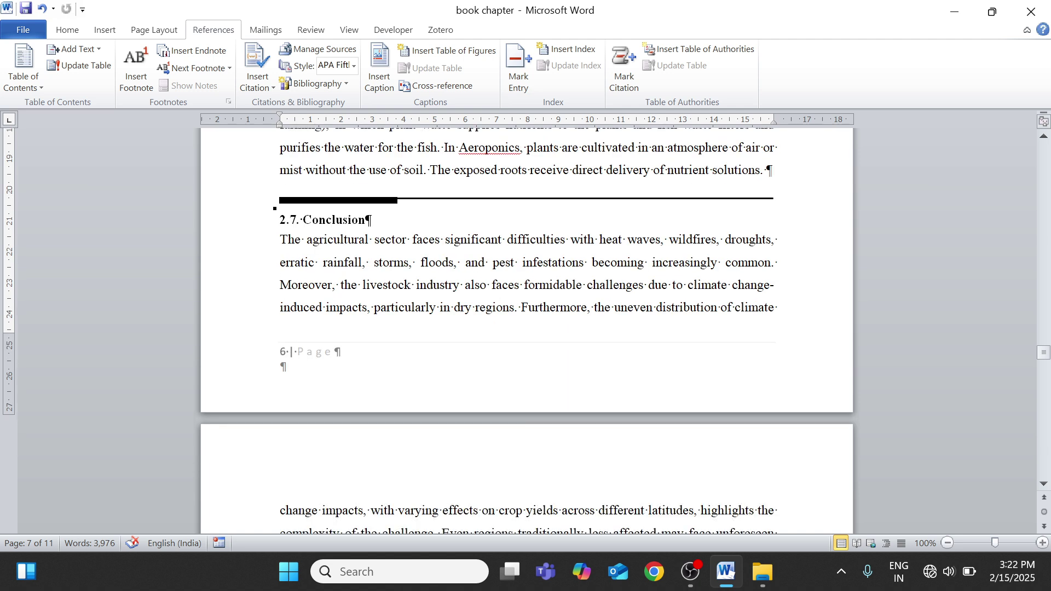
pyautogui.moveTo(600, 240); pyautogui.dragTo(453, 263)
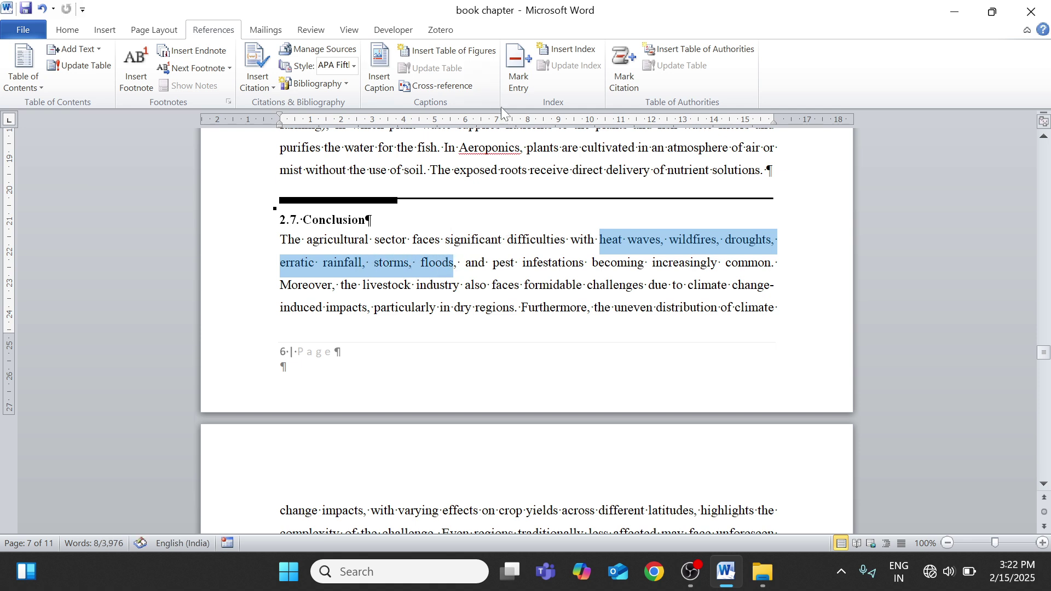
pyautogui.click(518, 76)
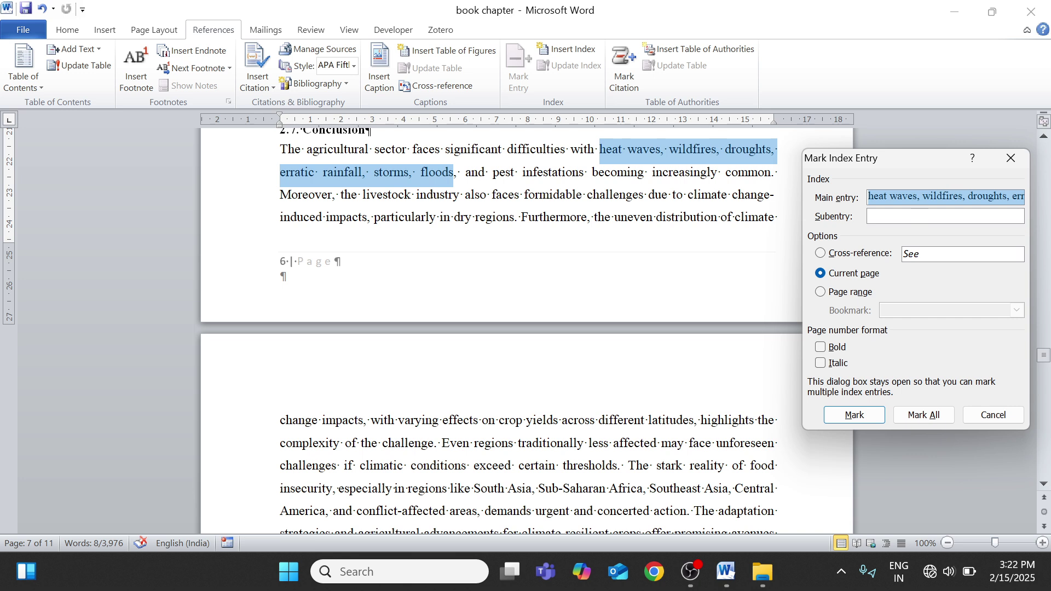
pyautogui.press('BackSpace')
pyautogui.write('rainfall, storms, floods')
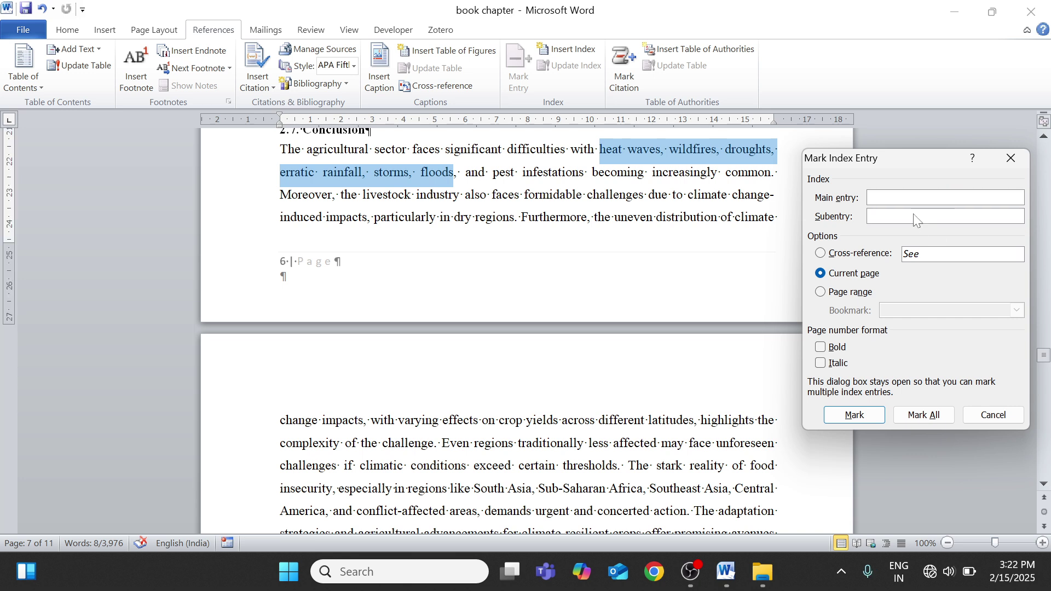
# Set the main entry to "Conclusion" for the heat waves subentry, mark this single occurrence, and close the dialog
pyautogui.click(887, 198)
pyautogui.write('Concl')
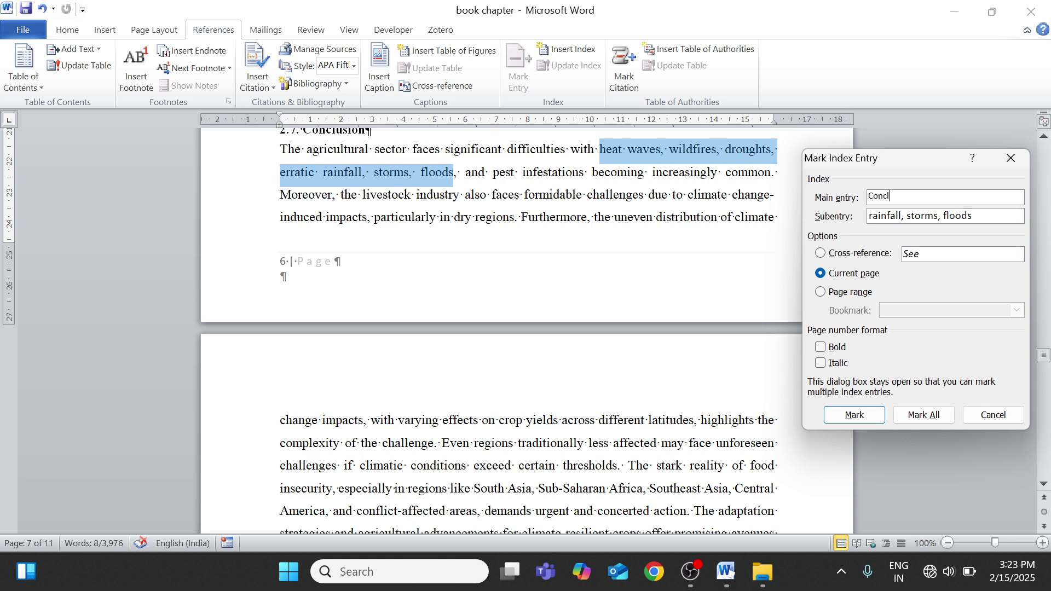
pyautogui.write('usion')
pyautogui.click(858, 419)
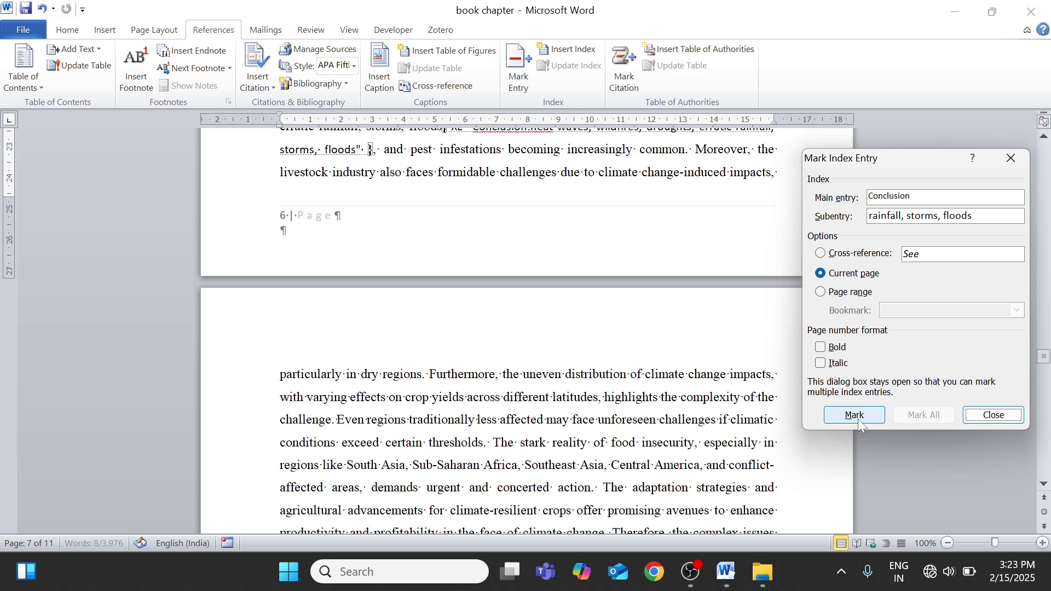
pyautogui.click(990, 414)
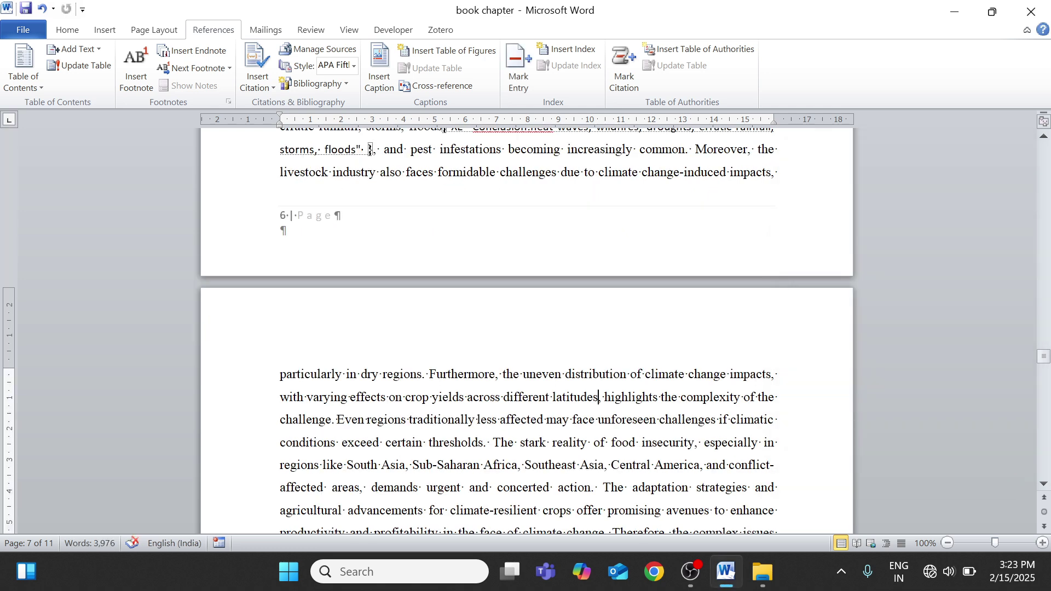
# Add an empty paragraph after the Conclusion's last paragraph, before References, and hide the formatting marks
pyautogui.scroll(-6, 526, 328)
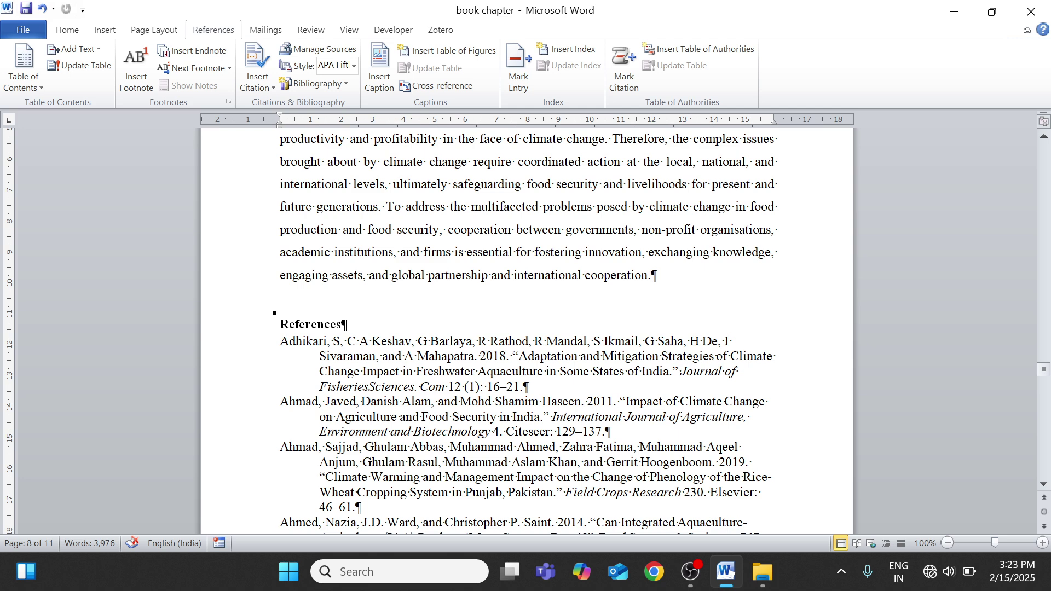
pyautogui.press('Return')
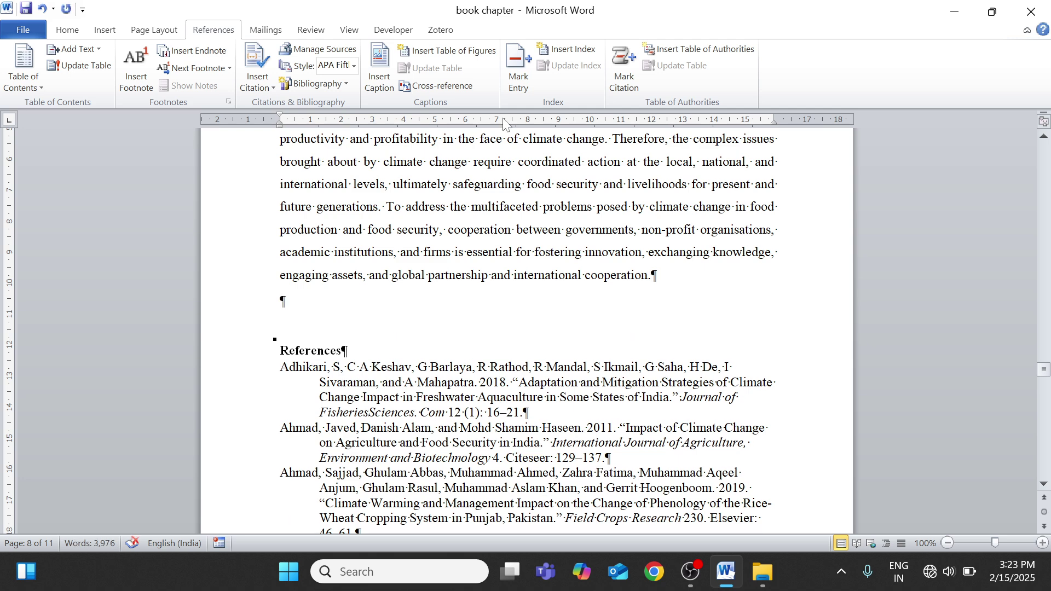
pyautogui.click(67, 30)
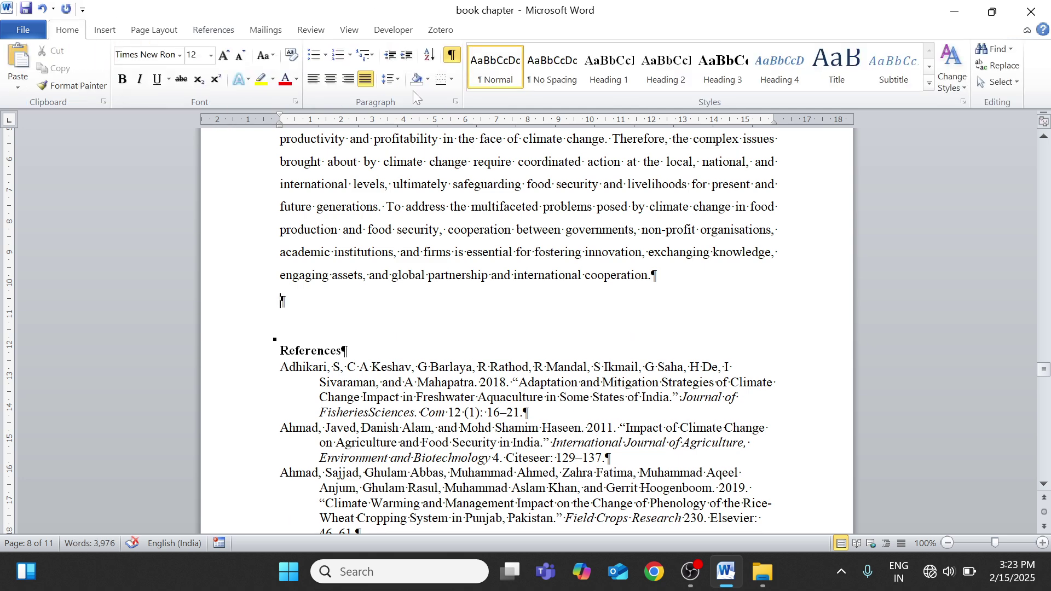
pyautogui.click(451, 55)
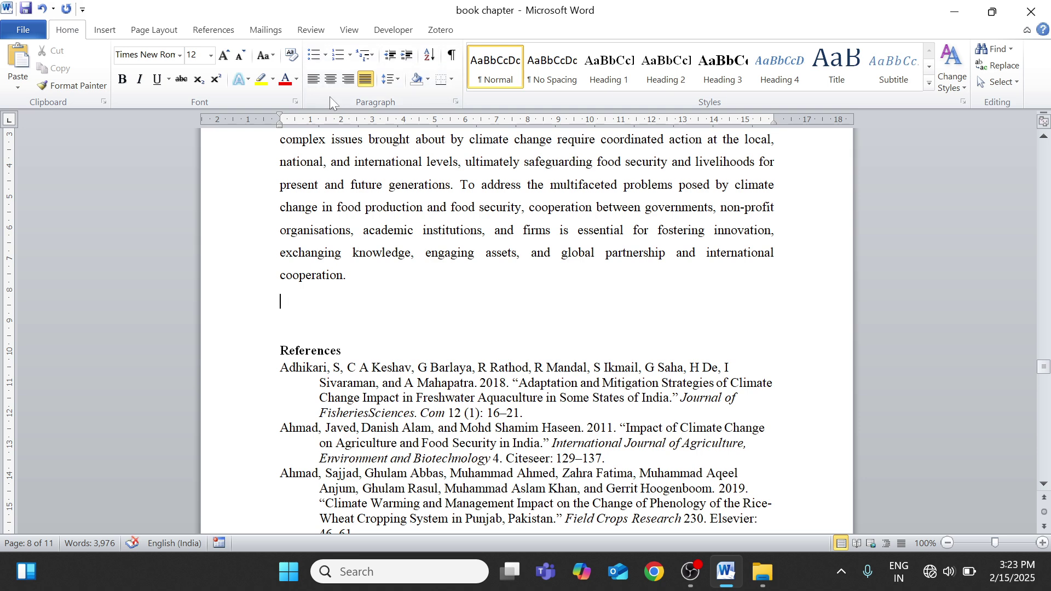
# Enter the title "Subject index" in the empty paragraph above References and start a new line below it
pyautogui.click(213, 30)
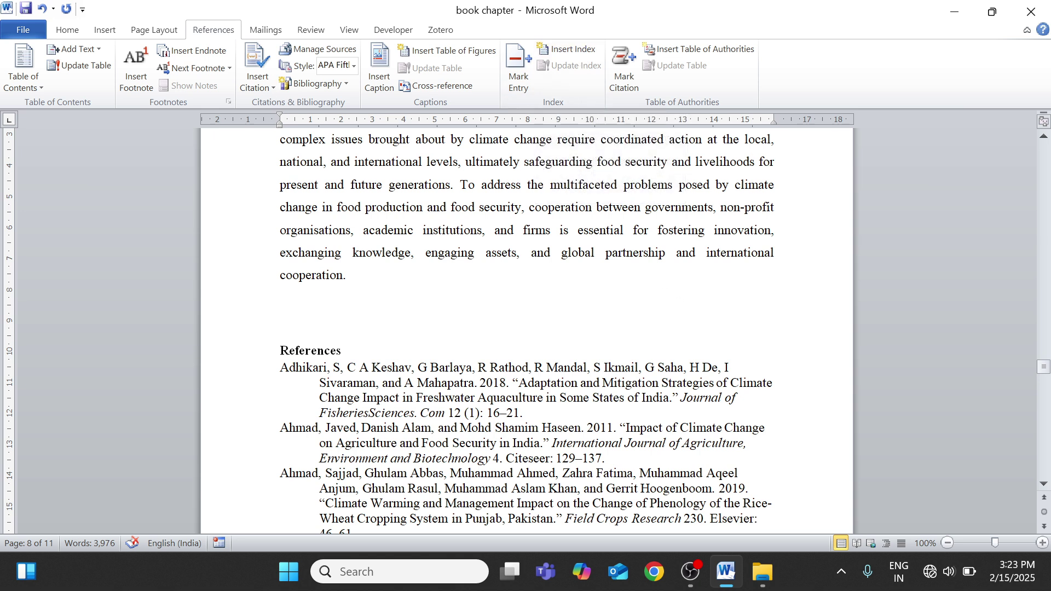
pyautogui.write('Subject index')
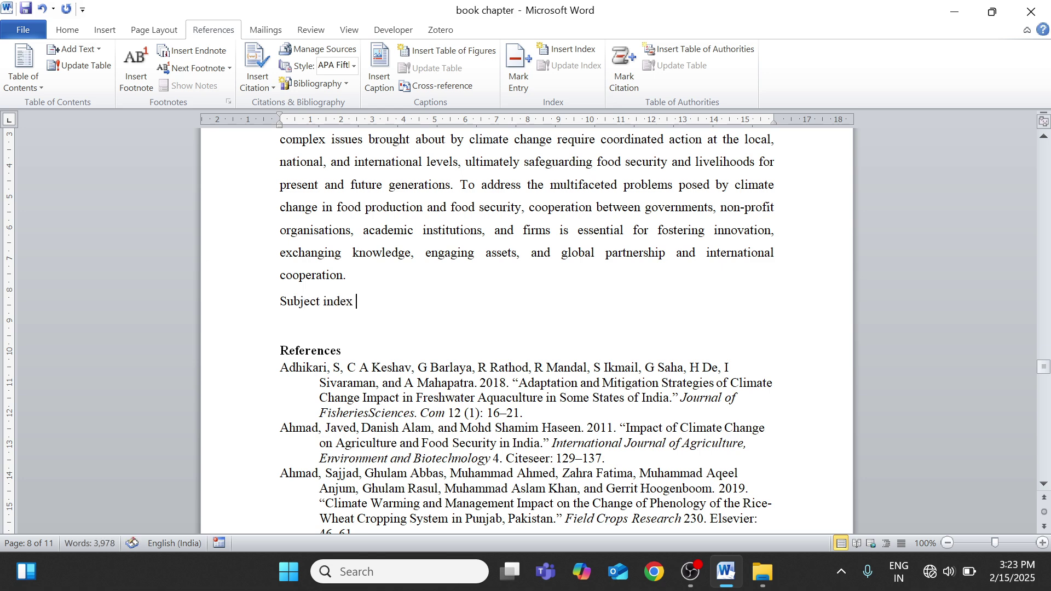
pyautogui.press('Return')
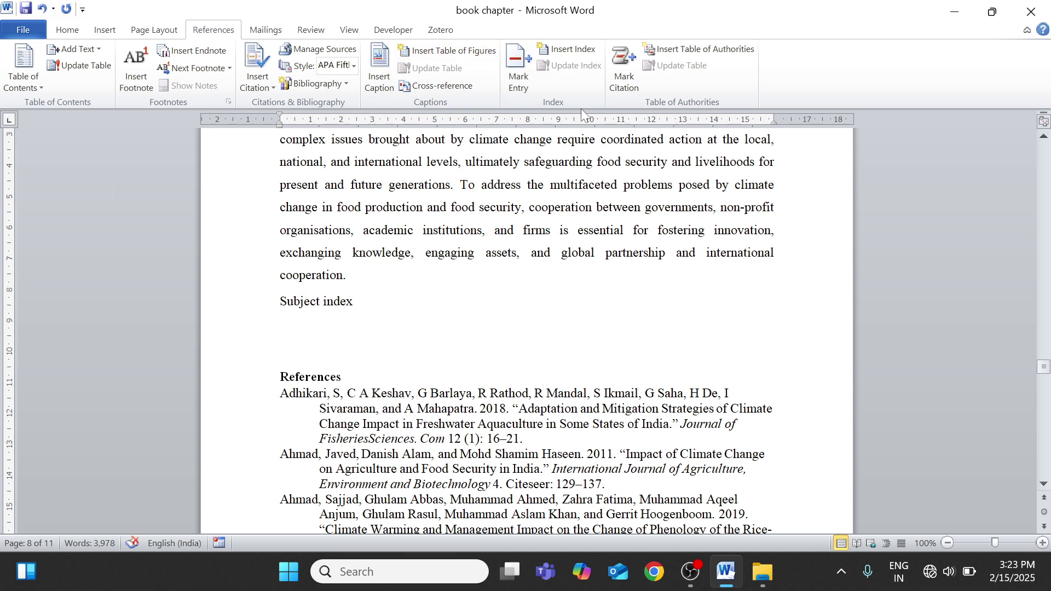
# Open the index settings for the line below "Subject index", try a higher column count, and return it to 1
pyautogui.click(569, 51)
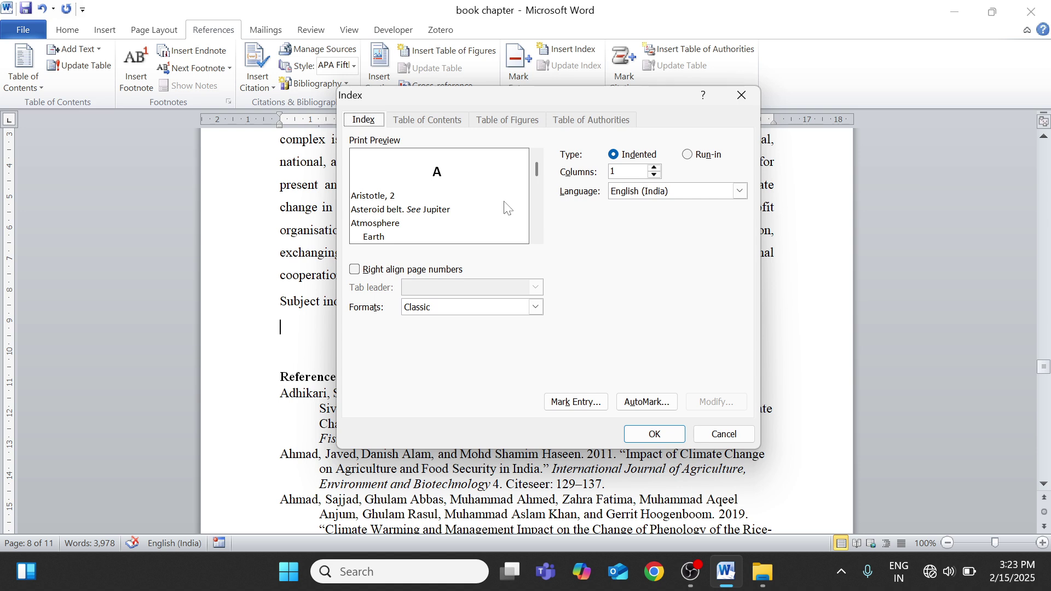
pyautogui.click(657, 168)
pyautogui.click(654, 168)
pyautogui.click(653, 174)
pyautogui.click(655, 175)
# Insert the index below "Subject index" in the Classic format with right-aligned page numbers
pyautogui.click(354, 271)
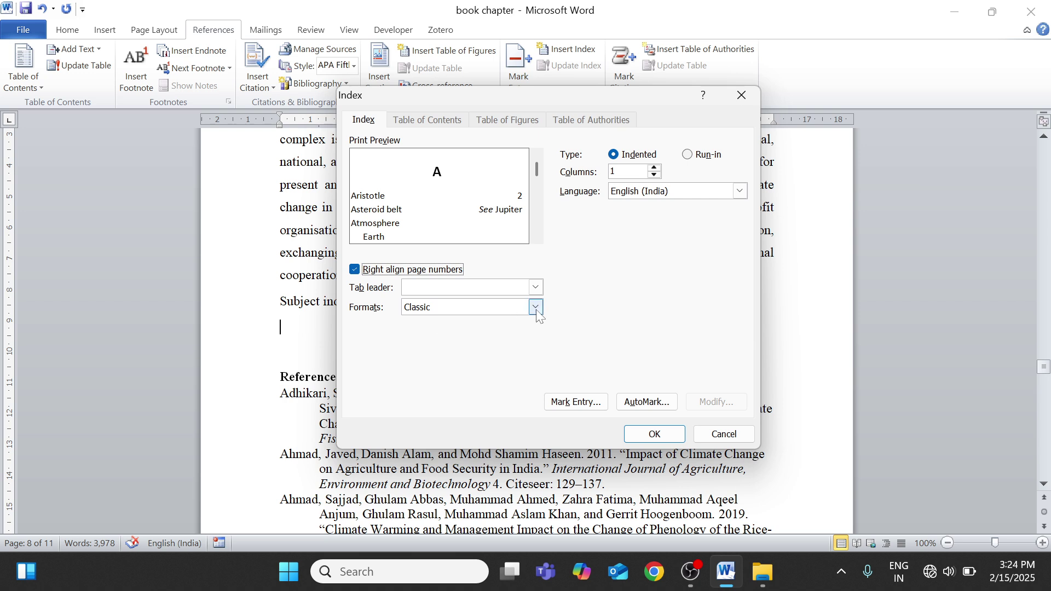
pyautogui.click(535, 288)
pyautogui.click(498, 301)
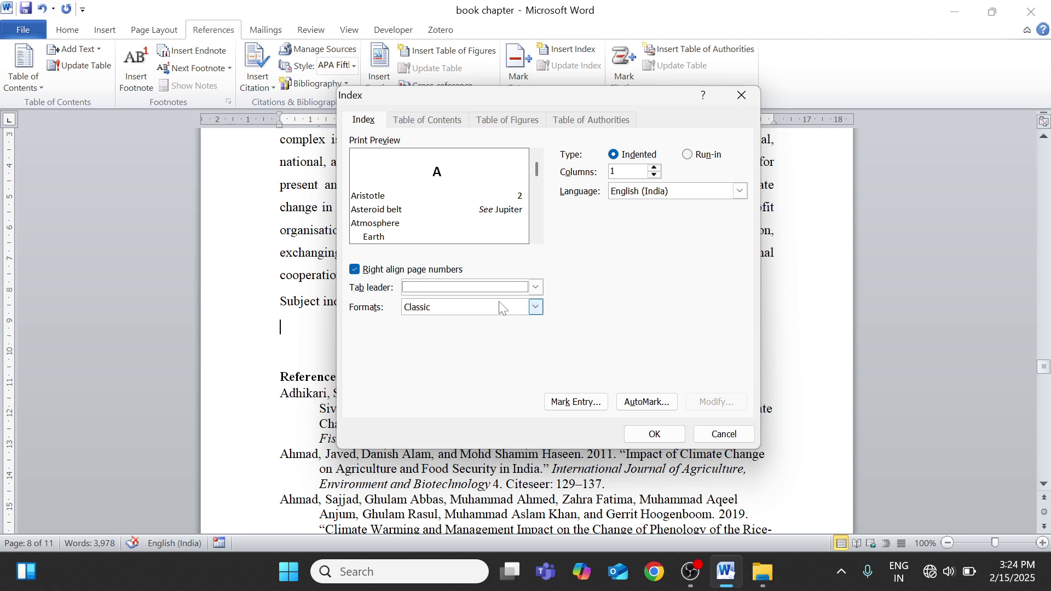
pyautogui.click(535, 307)
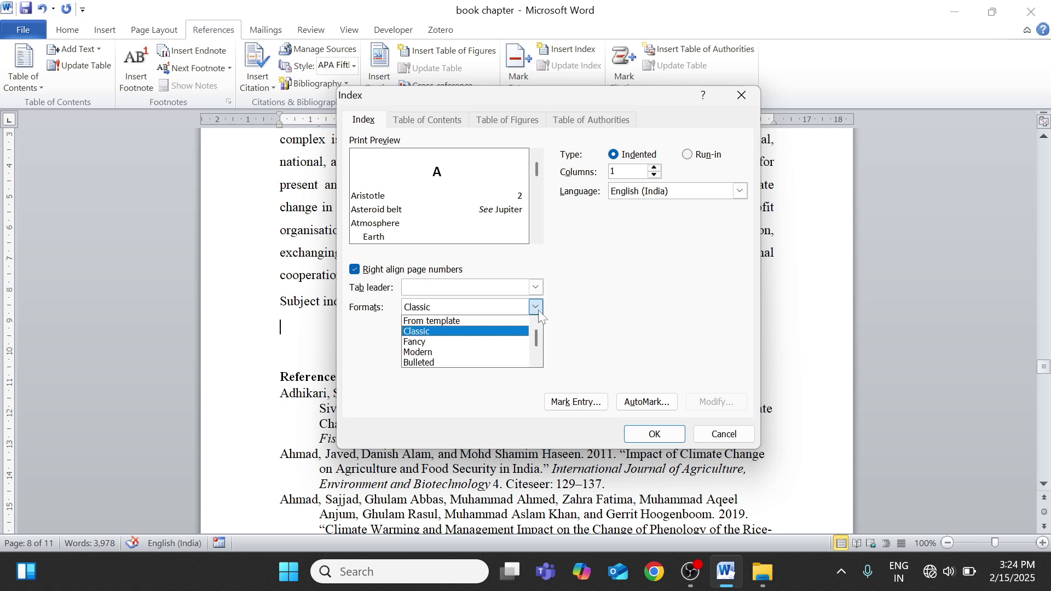
pyautogui.click(467, 331)
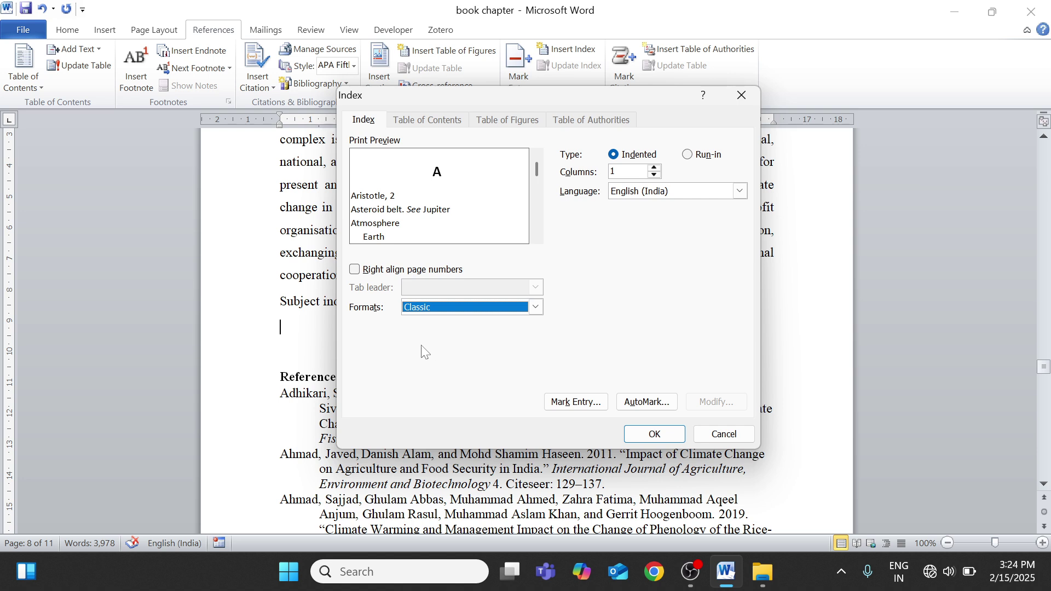
pyautogui.click(355, 270)
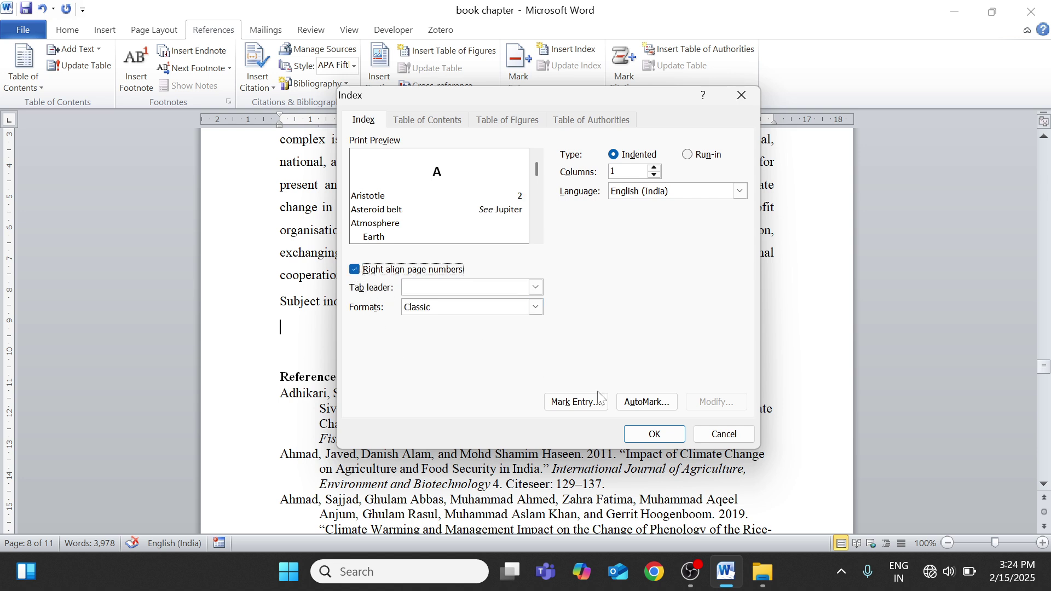
pyautogui.click(665, 435)
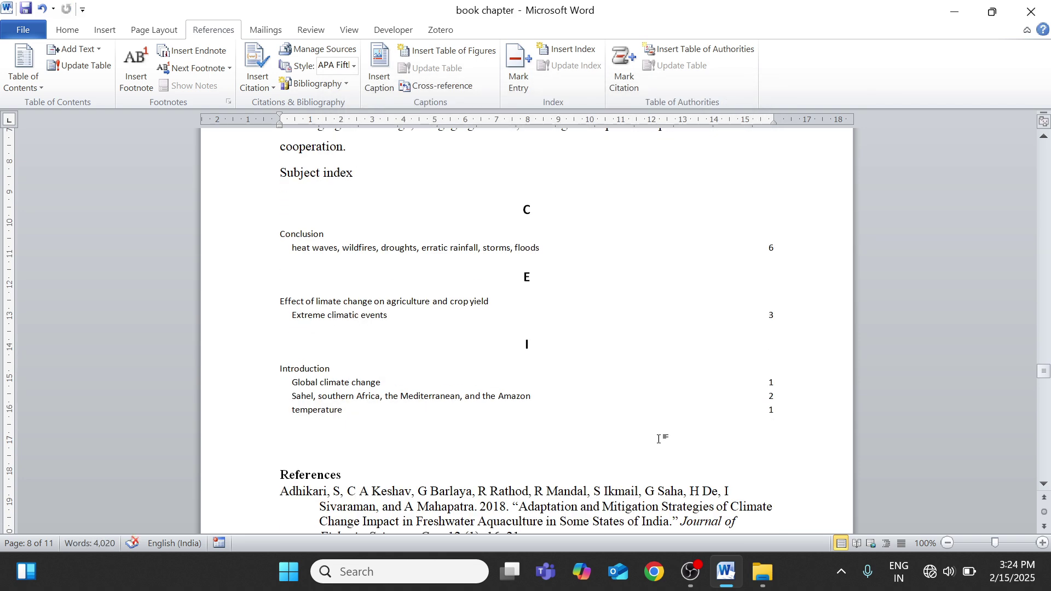
# Delete the whole Classic-format index below the "Subject index" title
pyautogui.click(381, 382)
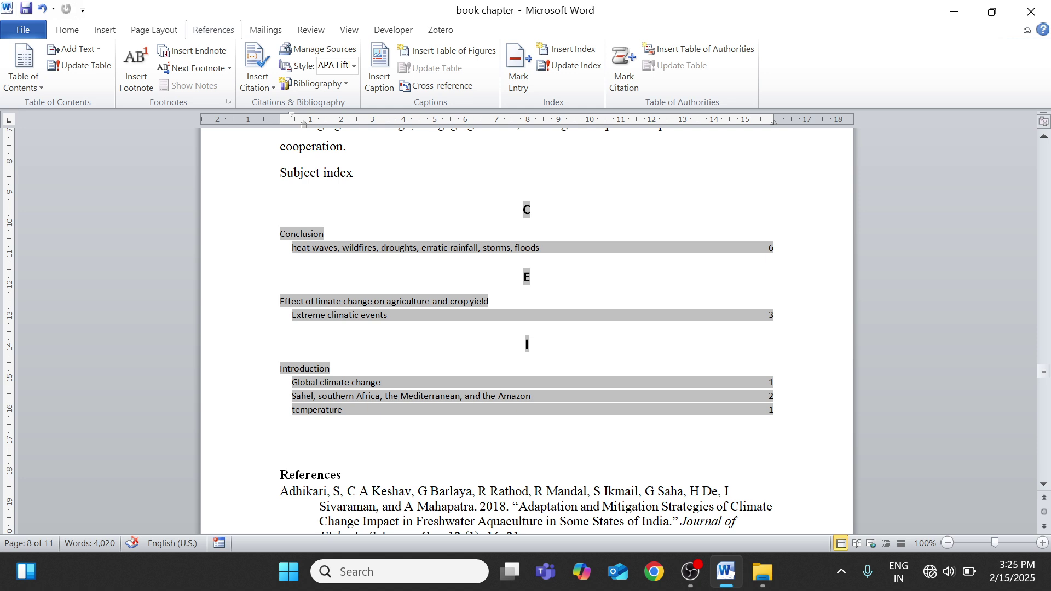
pyautogui.moveTo(773, 410); pyautogui.dragTo(522, 210)
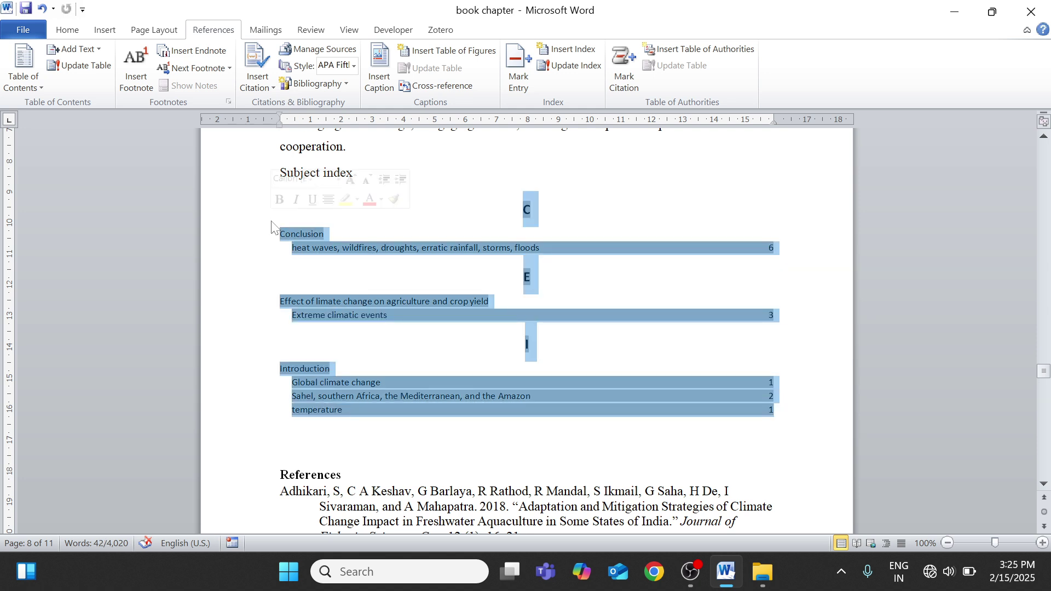
pyautogui.press('Delete')
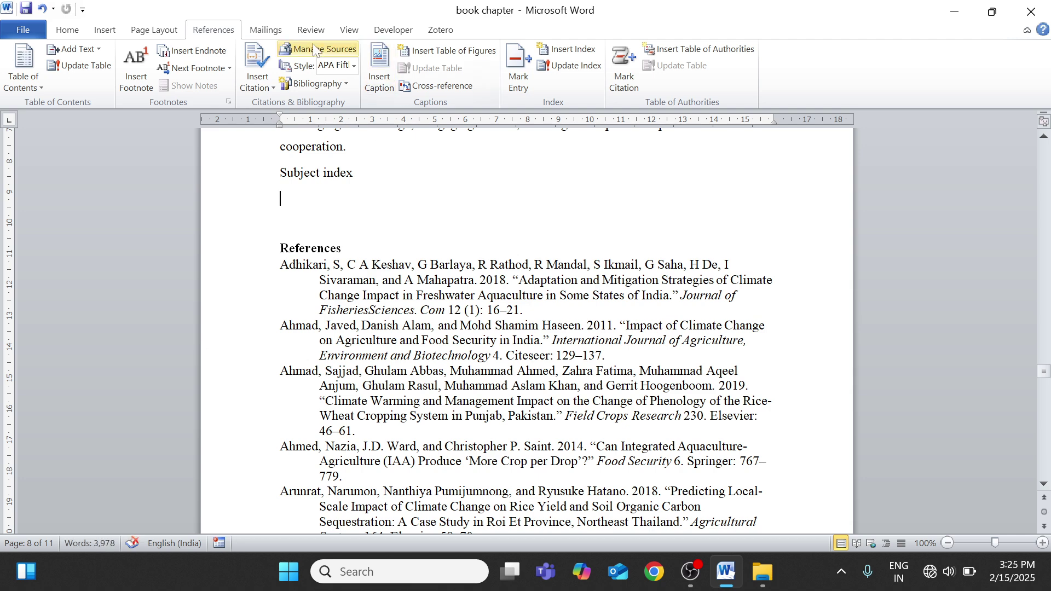
# Reopen the index settings, turn on right-aligned page numbers, and select the From template format
pyautogui.click(586, 50)
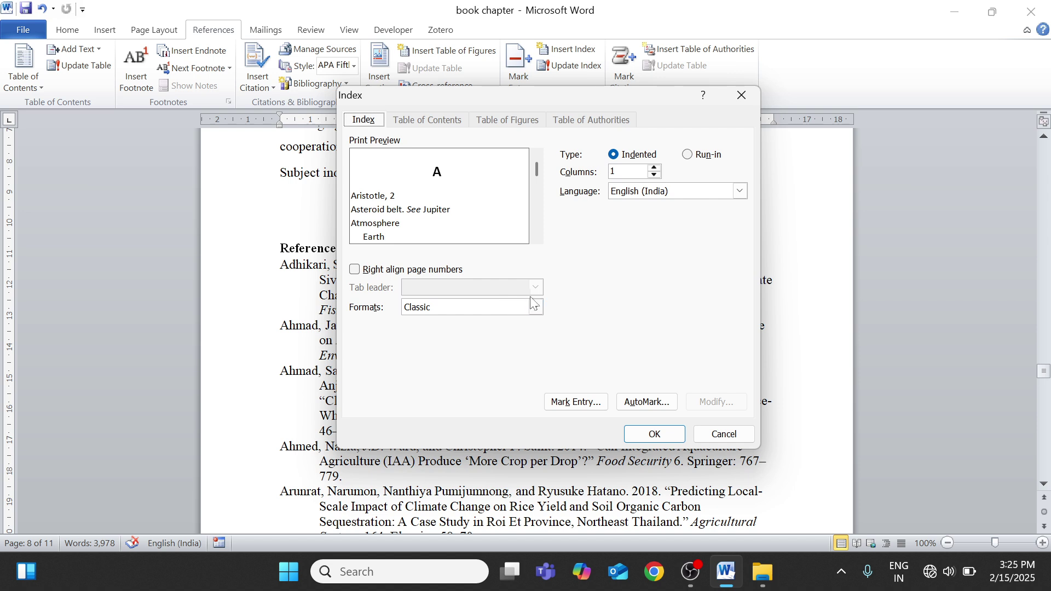
pyautogui.click(396, 273)
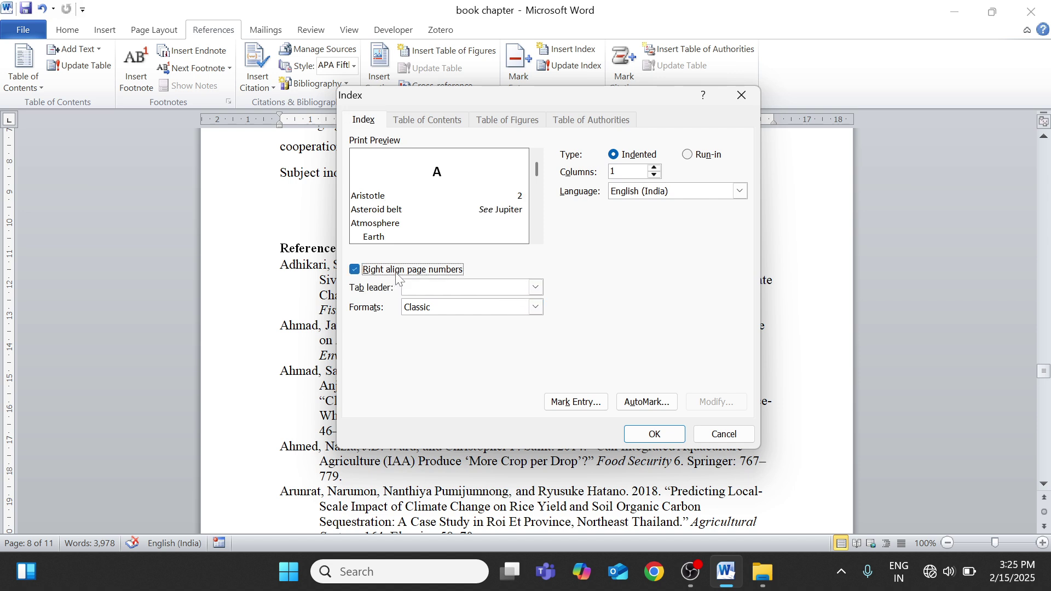
pyautogui.click(535, 287)
pyautogui.click(504, 305)
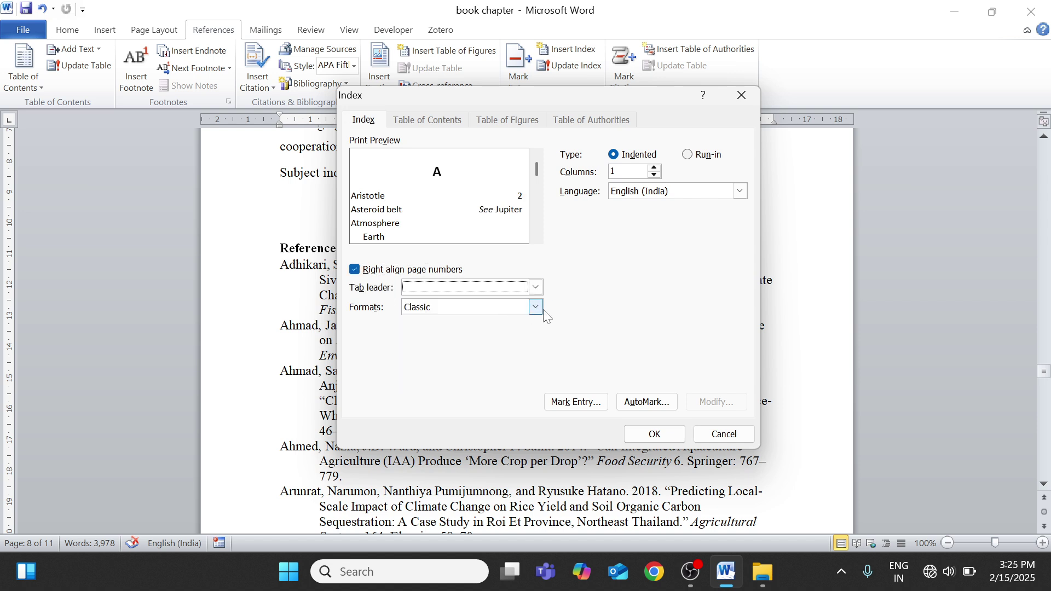
pyautogui.click(534, 287)
pyautogui.click(495, 300)
pyautogui.click(497, 305)
pyautogui.click(489, 322)
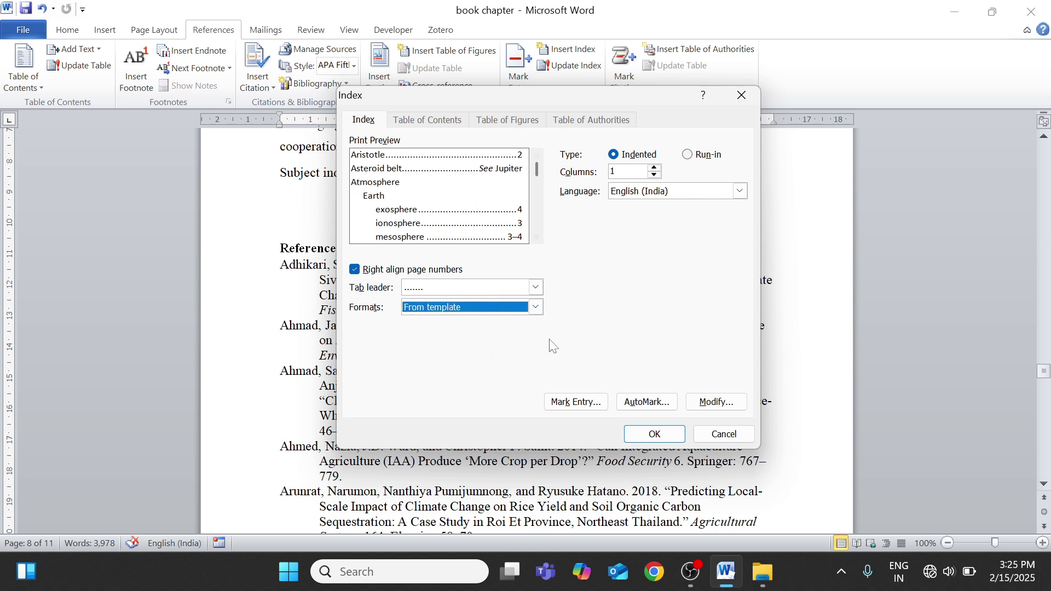
# Try the Fancy and Modern formats for the index
pyautogui.click(536, 307)
pyautogui.click(489, 342)
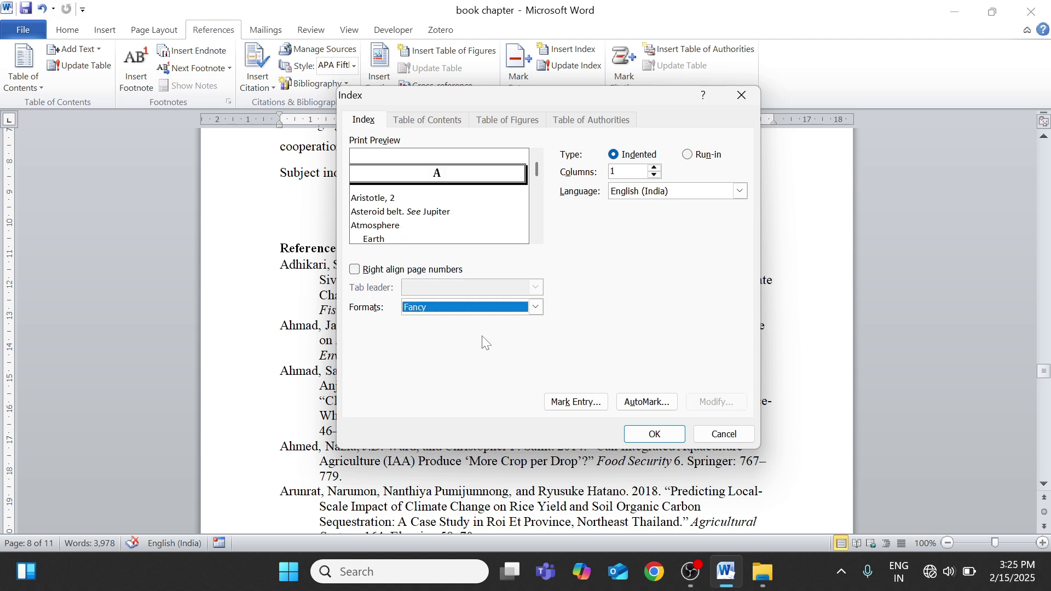
pyautogui.click(536, 307)
pyautogui.click(460, 353)
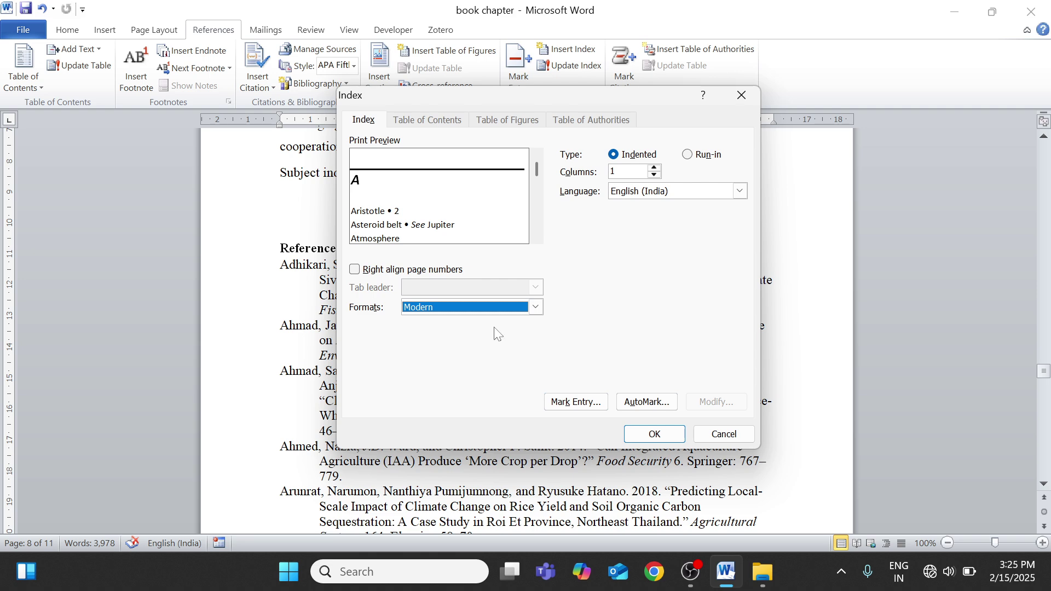
# Insert the index below "Subject index" in the Formal format, agreeing to replace the selected index
pyautogui.click(536, 307)
pyautogui.click(468, 363)
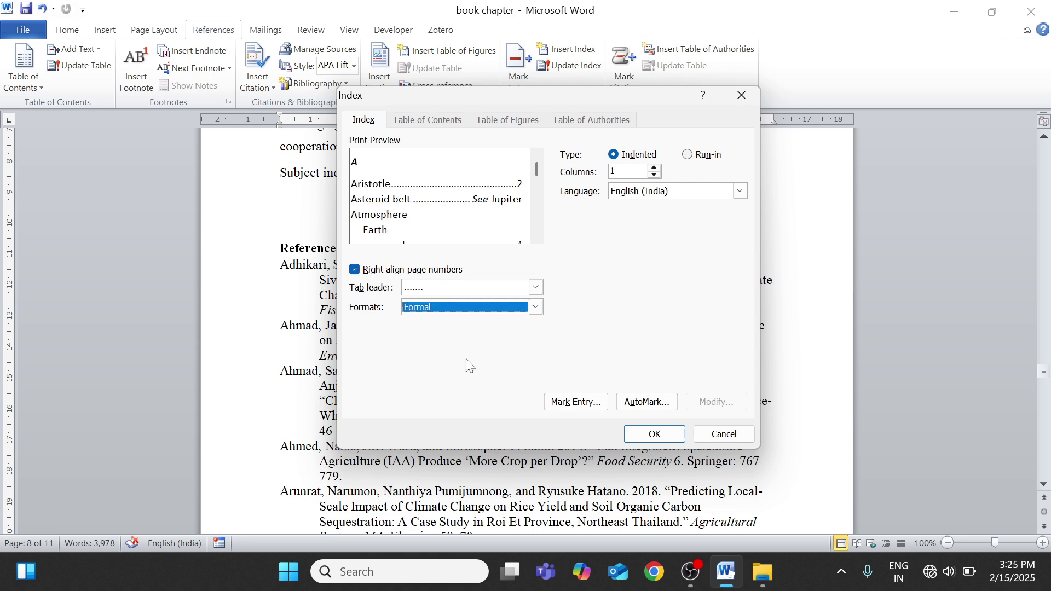
pyautogui.click(646, 439)
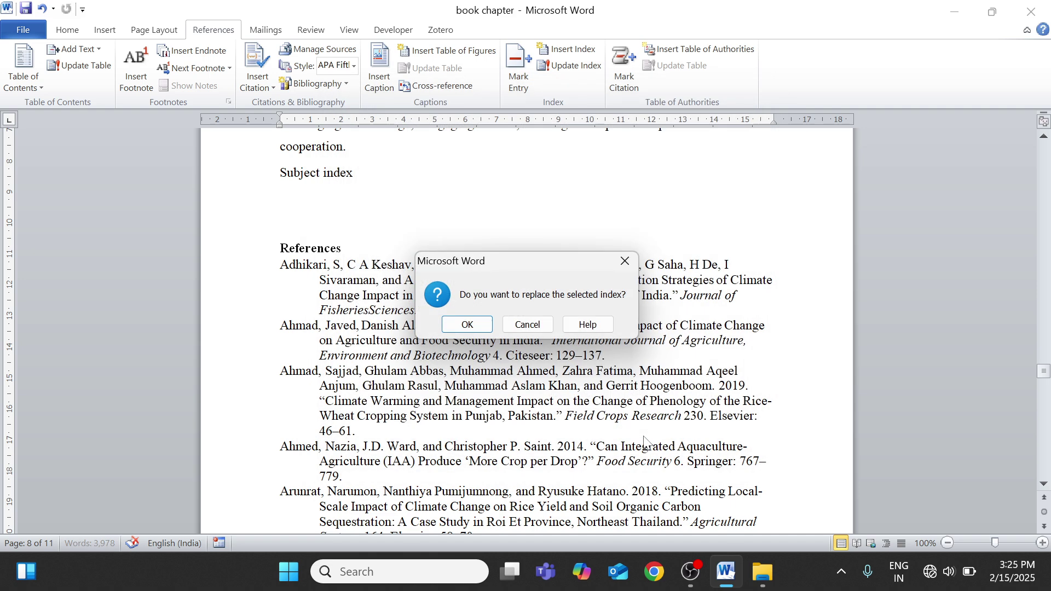
pyautogui.click(467, 325)
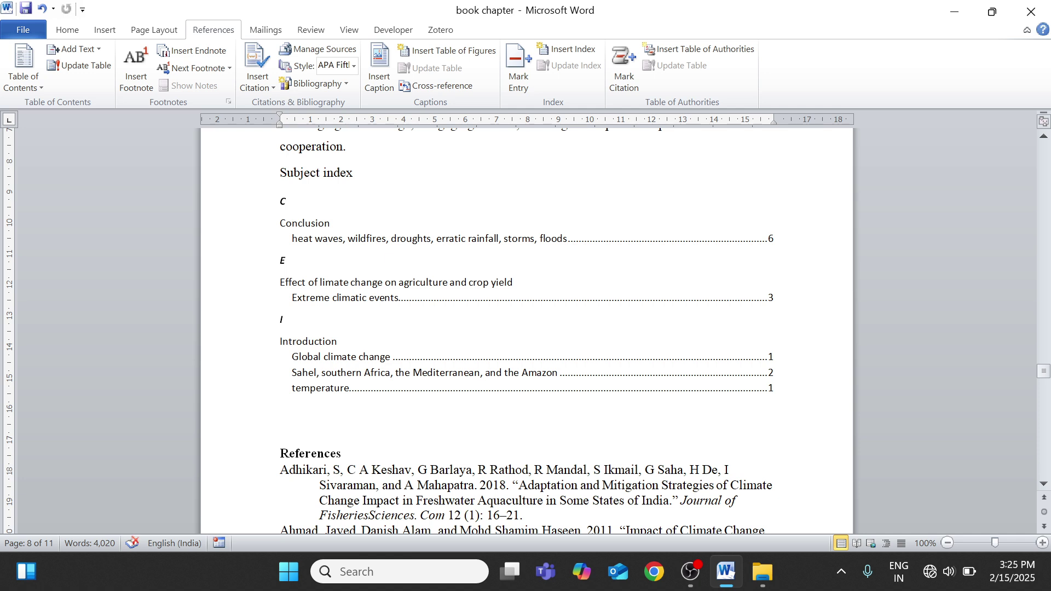